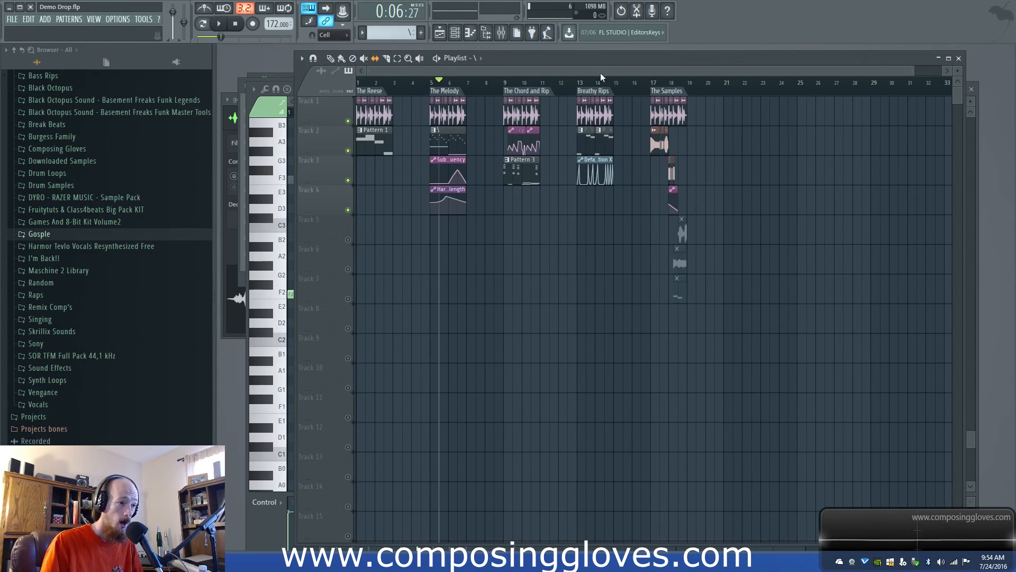
Stop playback and make a time selection over The Reese section, bars 1 to 2, in the playlist
{"action": "left_click", "coordinate": [235, 24]}
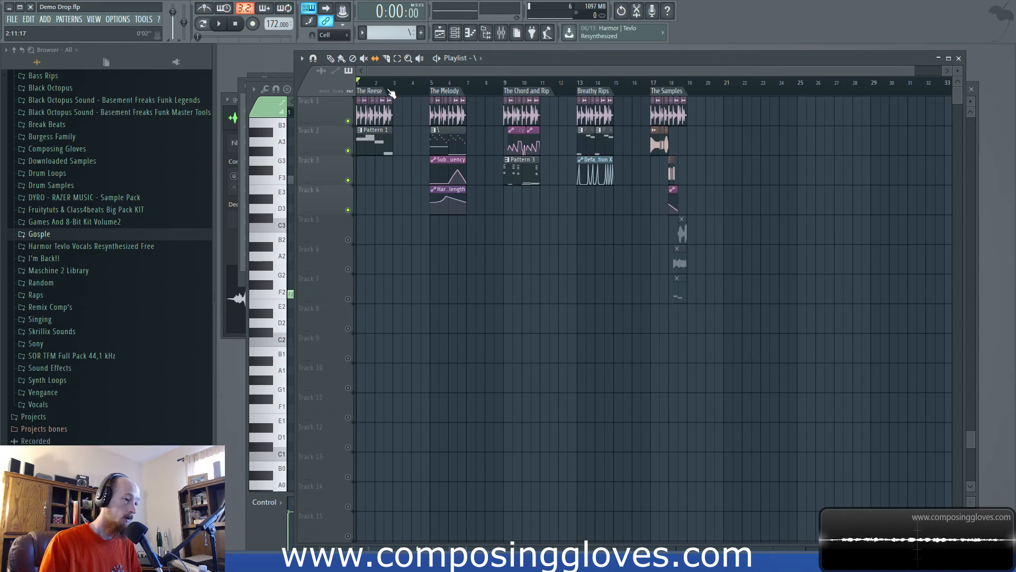
{"action": "left_click_drag", "start_coordinate": [395, 89], "coordinate": [670, 139]}
{"action": "scroll", "coordinate": [390, 100], "scroll_direction": "up", "scroll_amount": 5}
{"action": "scroll", "coordinate": [670, 138], "scroll_direction": "down", "scroll_amount": 6}
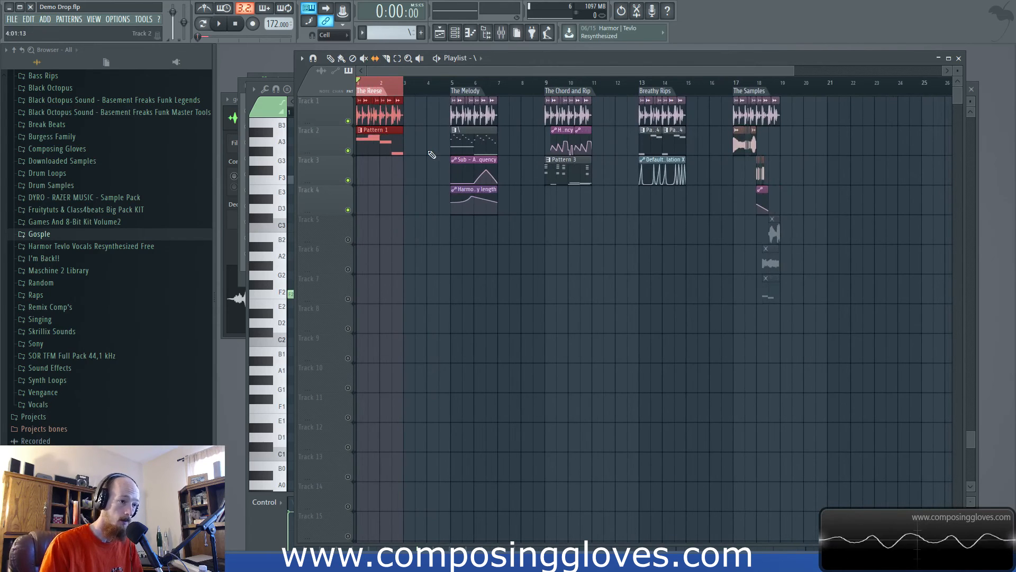
{"action": "scroll", "coordinate": [431, 154], "scroll_direction": "up", "scroll_amount": 2}
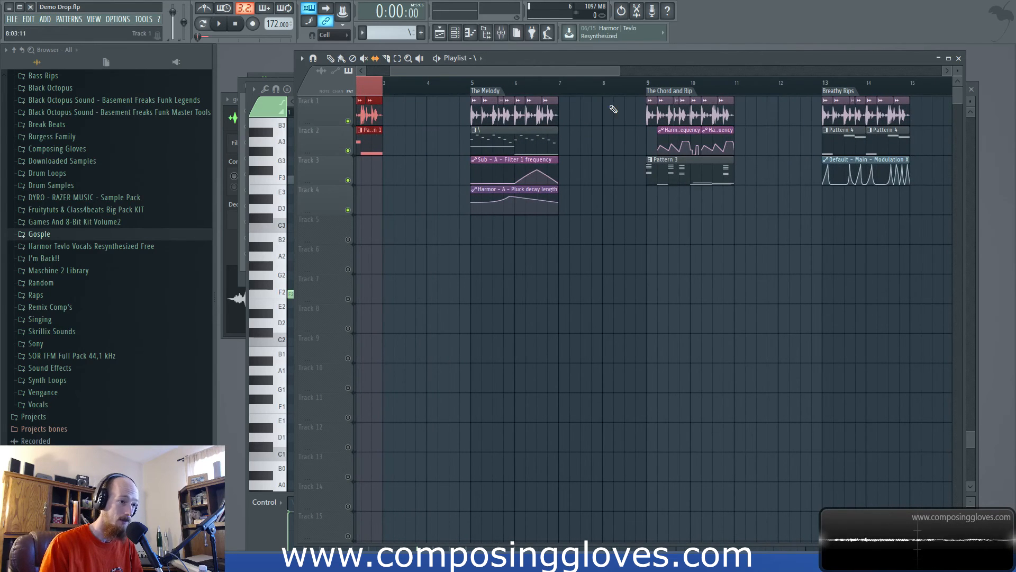
{"action": "scroll", "coordinate": [614, 137], "scroll_direction": "left", "scroll_amount": 2}
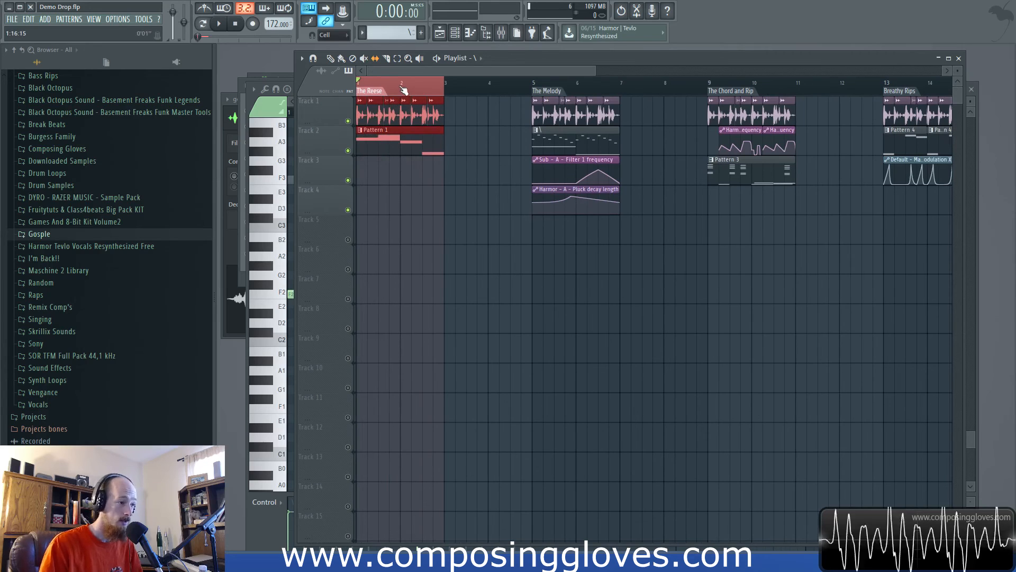
Open the Sub channel's synth from the channel rack and move its window aside
{"action": "key", "text": "F6"}
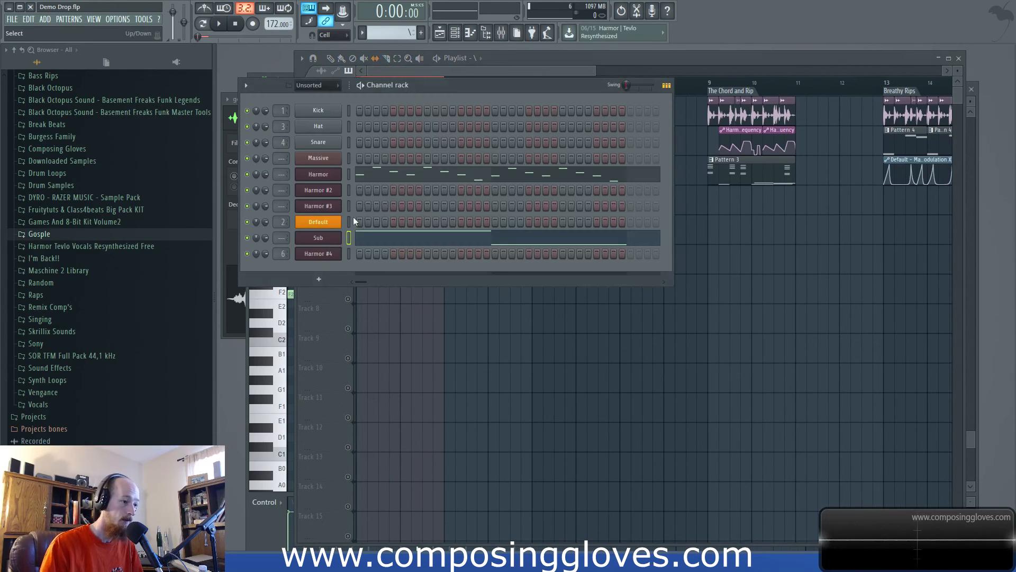
{"action": "left_click", "coordinate": [317, 239]}
{"action": "left_click_drag", "start_coordinate": [558, 83], "coordinate": [817, 167]}
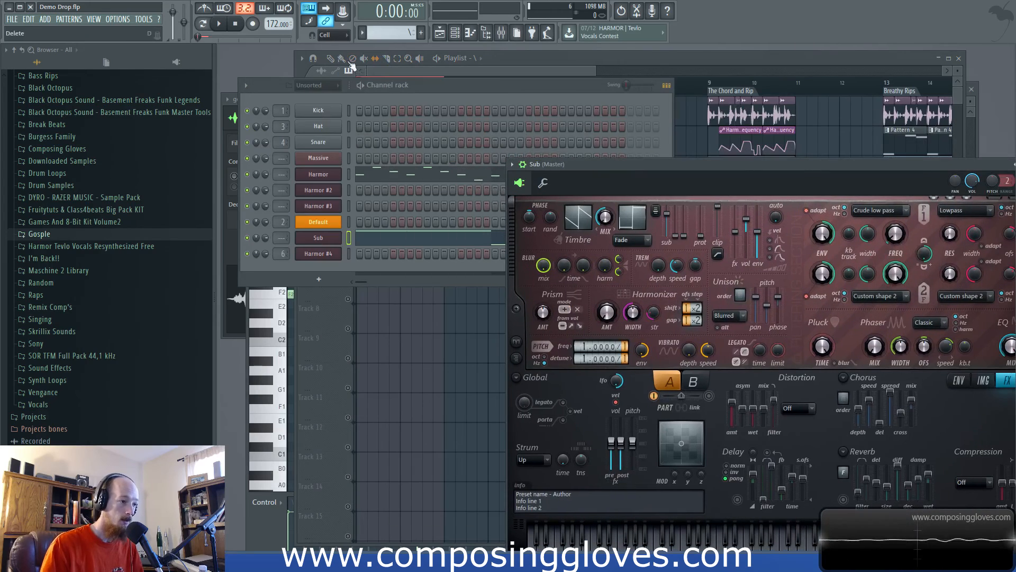
Open the Massive channel's reese patch for inspection, then return to the playlist
{"action": "left_click", "coordinate": [318, 159]}
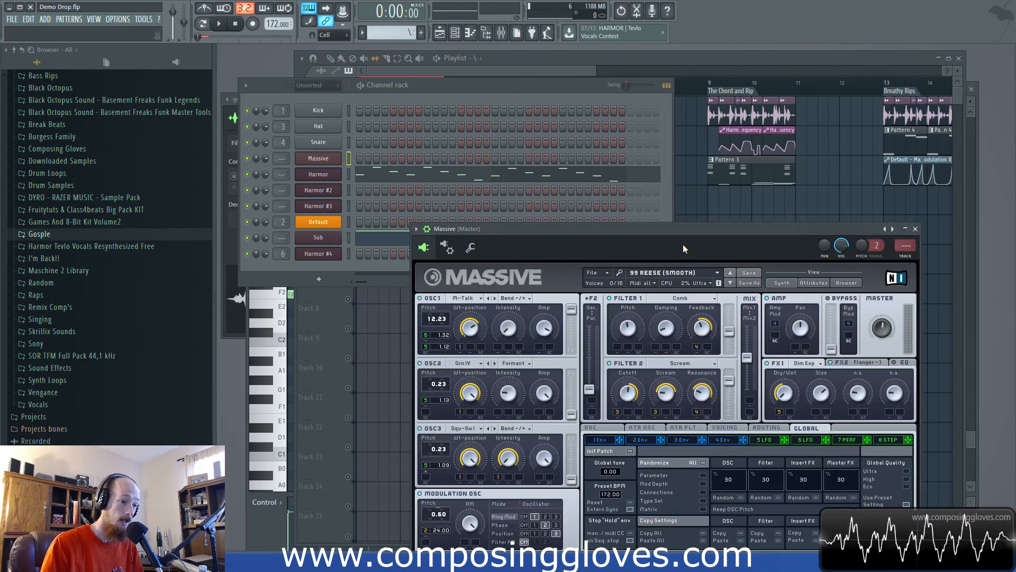
{"action": "left_click_drag", "start_coordinate": [683, 238], "coordinate": [549, 69]}
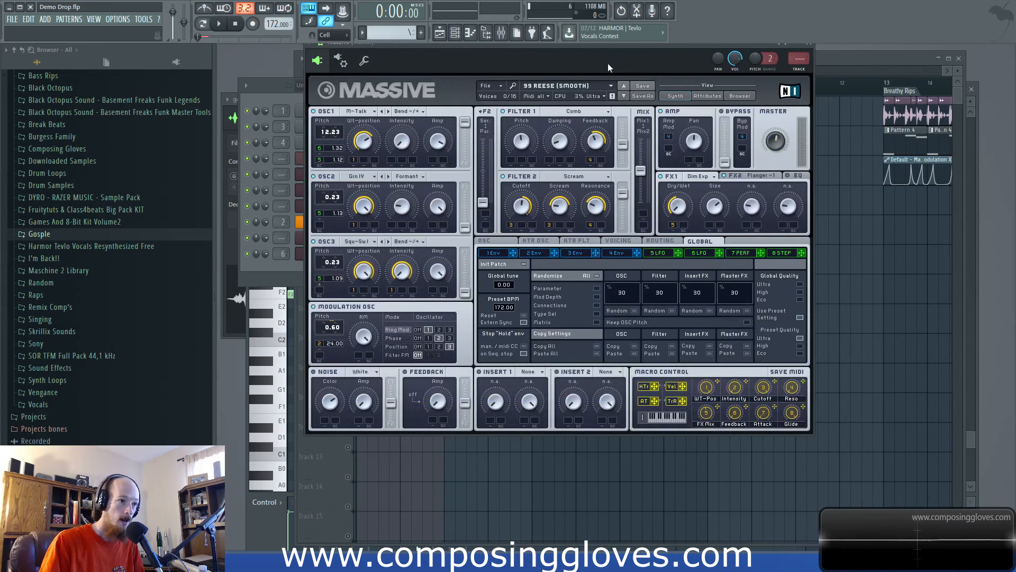
{"action": "left_click_drag", "start_coordinate": [617, 49], "coordinate": [645, 151]}
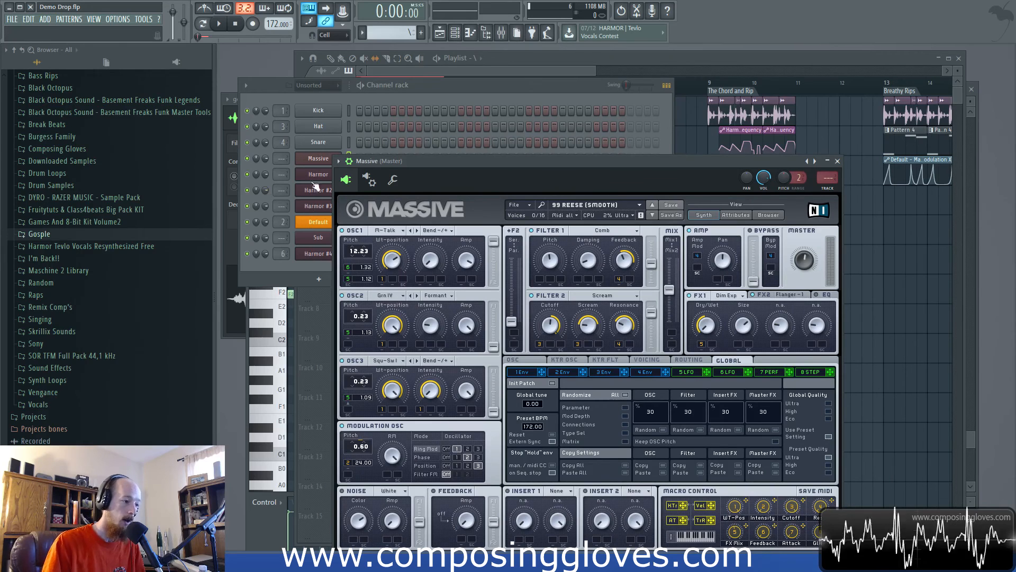
{"action": "left_click", "coordinate": [487, 74]}
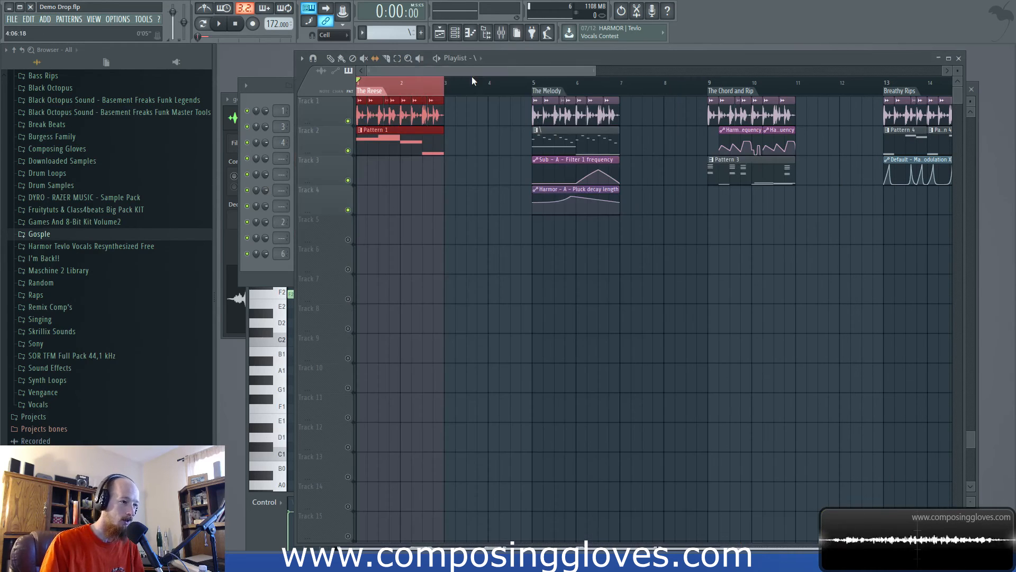
Open Pattern 1 in the piano roll, select its F#2 note and return to the playlist
{"action": "scroll", "coordinate": [415, 93], "scroll_direction": "up", "scroll_amount": 4}
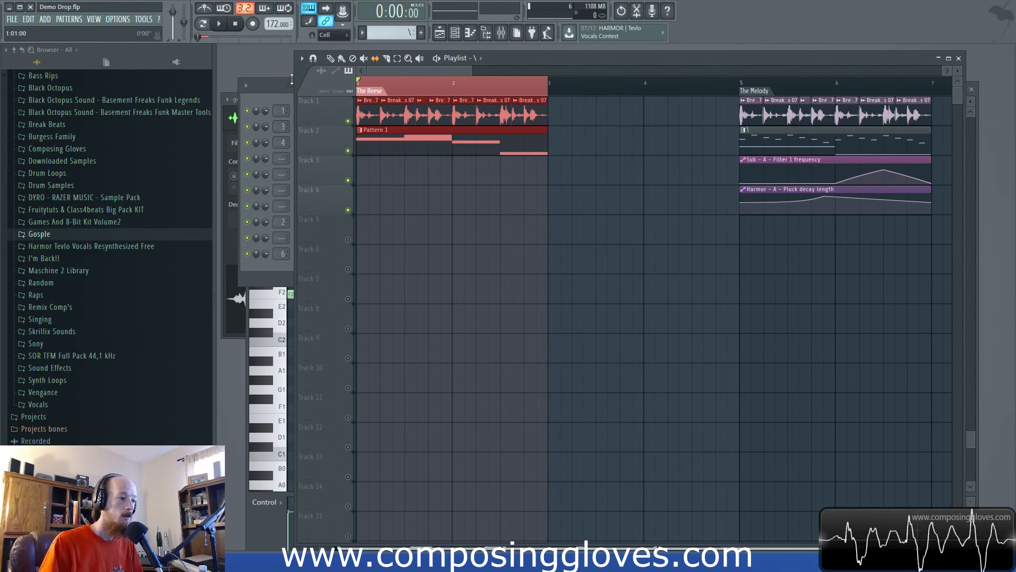
{"action": "double_click", "coordinate": [445, 138]}
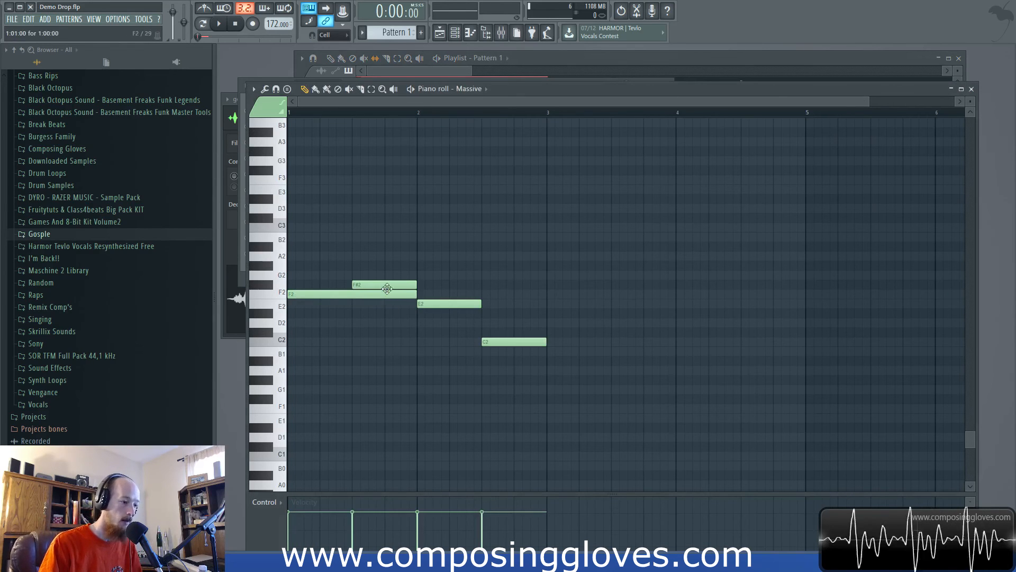
{"action": "left_click_drag", "start_coordinate": [344, 271], "coordinate": [424, 289]}
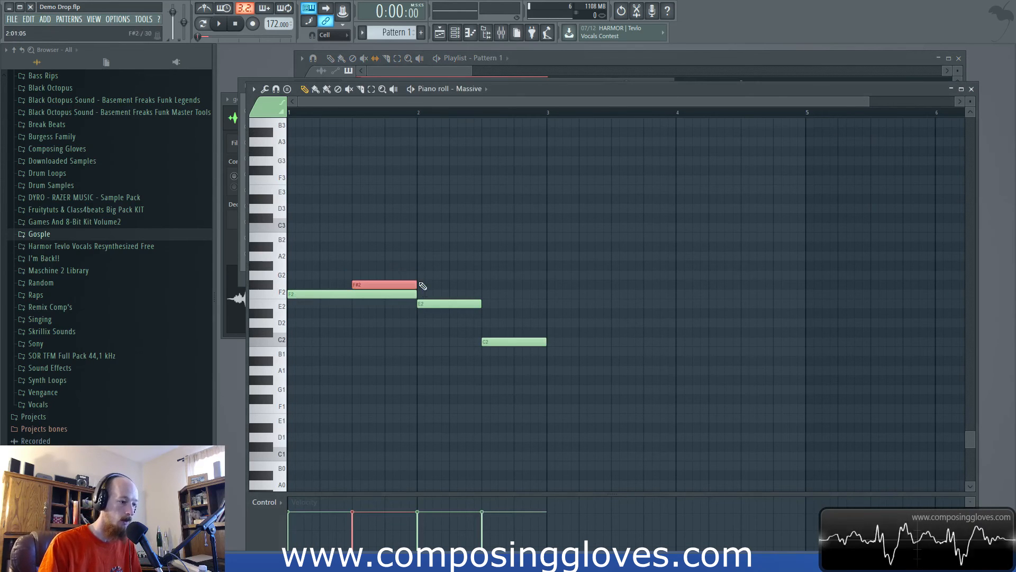
{"action": "left_click", "coordinate": [471, 59]}
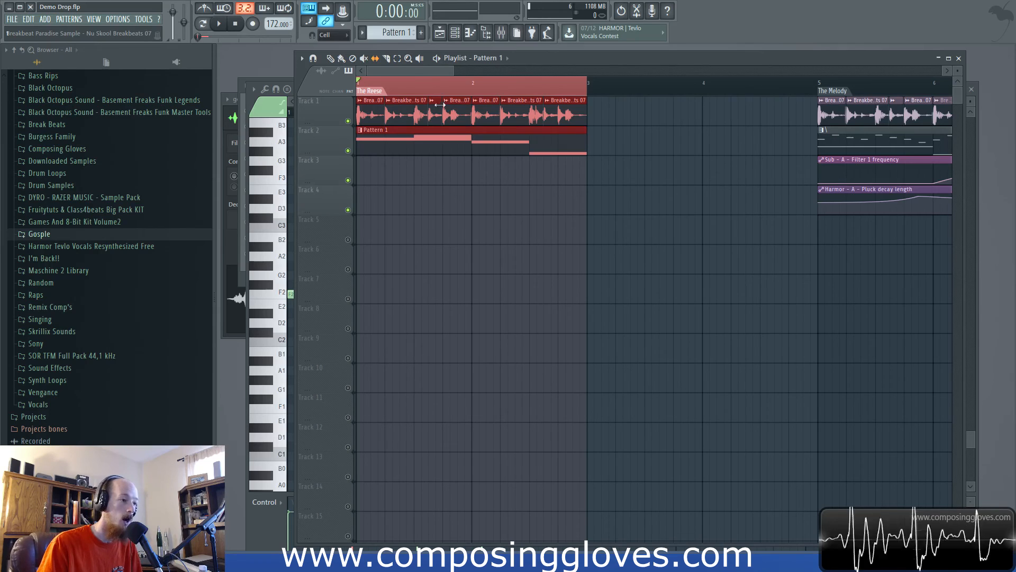
Play the selected Reese section and stop playback
{"action": "key", "text": "space"}
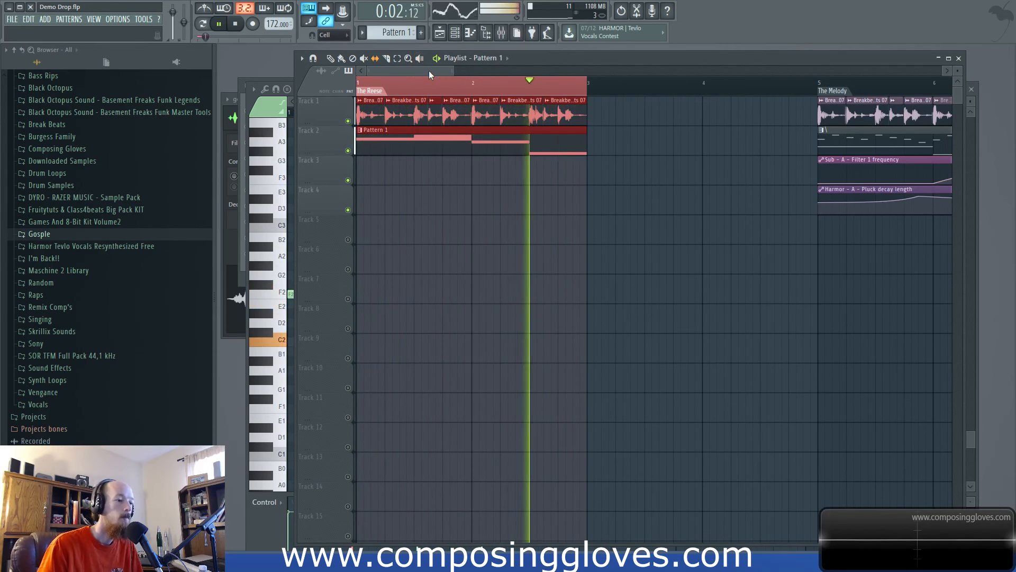
{"action": "key", "text": "space"}
{"action": "scroll", "coordinate": [430, 89], "scroll_direction": "down", "scroll_amount": 2}
{"action": "scroll", "coordinate": [429, 89], "scroll_direction": "up", "scroll_amount": 2}
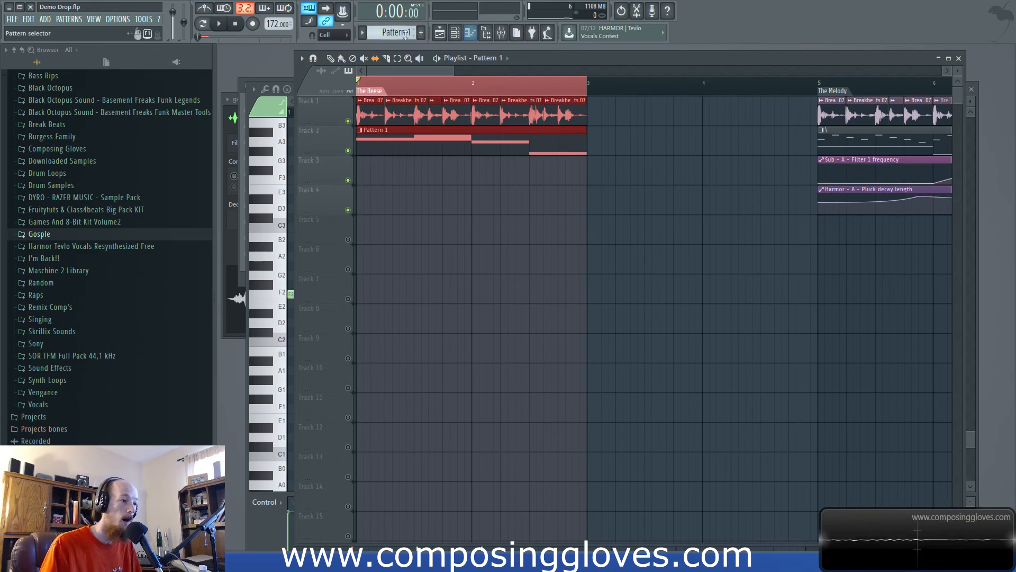
Make a time selection over The Melody section, bars 5 to 6, and examine its clips closely
{"action": "left_click_drag", "start_coordinate": [432, 68], "coordinate": [492, 68]}
{"action": "left_click", "coordinate": [408, 88]}
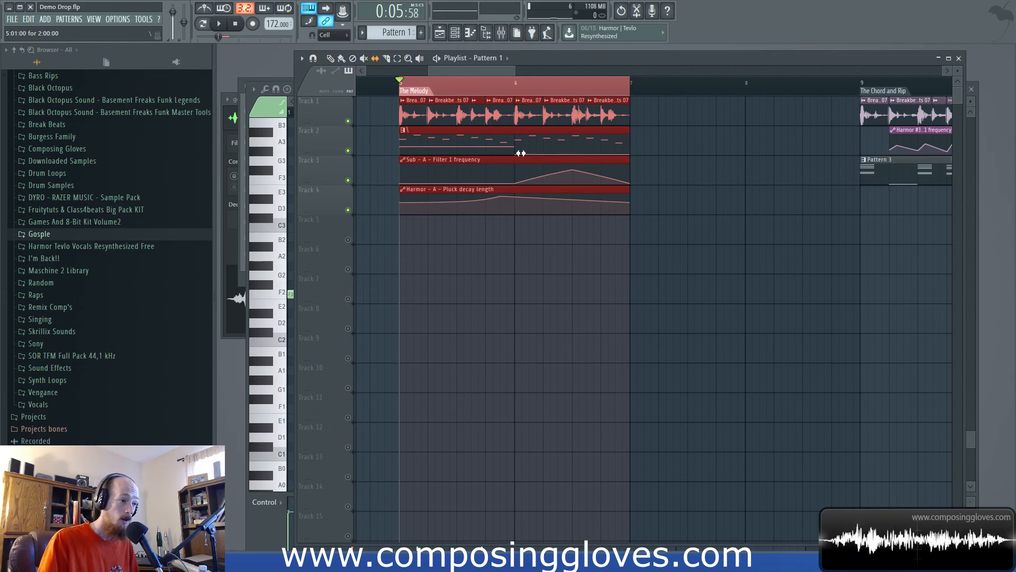
{"action": "scroll", "coordinate": [521, 153], "scroll_direction": "down", "scroll_amount": 3}
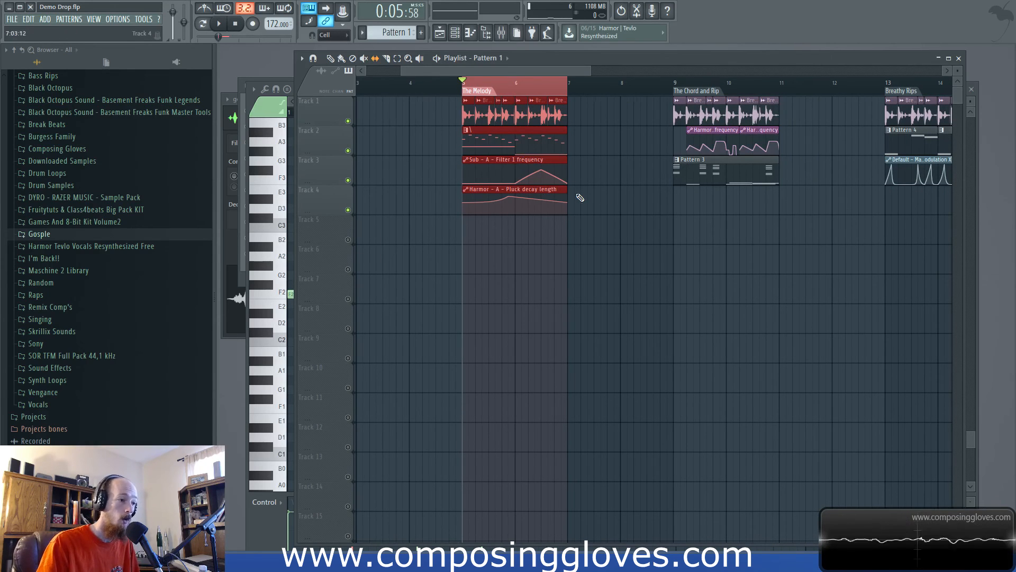
{"action": "scroll", "coordinate": [577, 196], "scroll_direction": "up", "scroll_amount": 2}
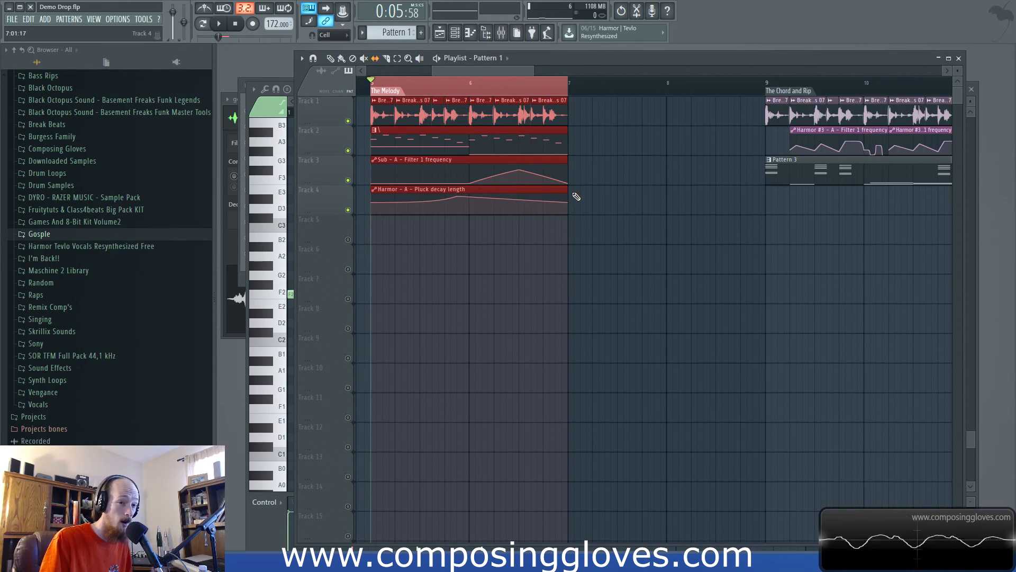
{"action": "scroll", "coordinate": [476, 206], "scroll_direction": "up", "scroll_amount": 4}
{"action": "left_click_drag", "start_coordinate": [475, 206], "coordinate": [619, 234]}
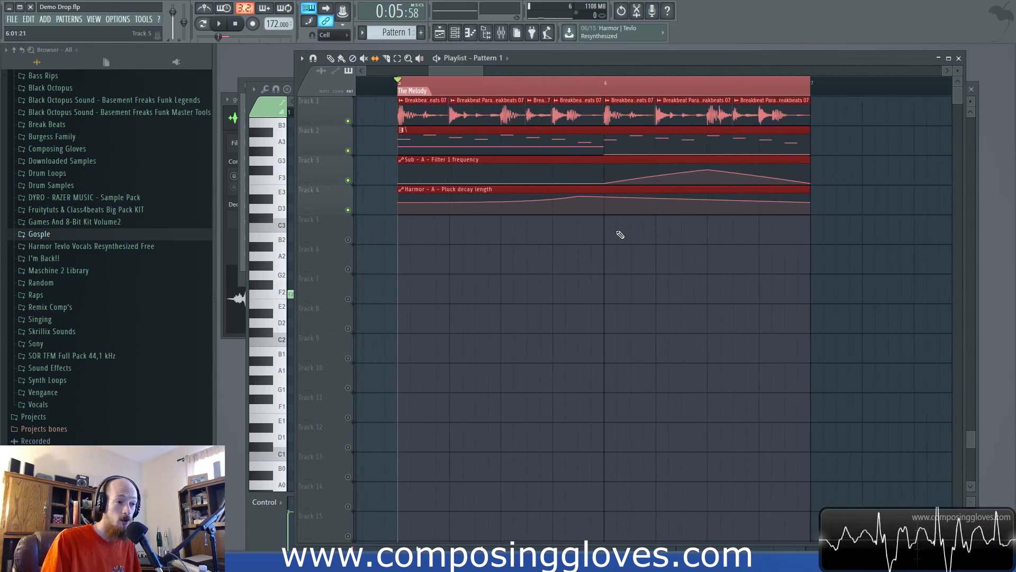
{"action": "scroll", "coordinate": [619, 237], "scroll_direction": "down", "scroll_amount": 5}
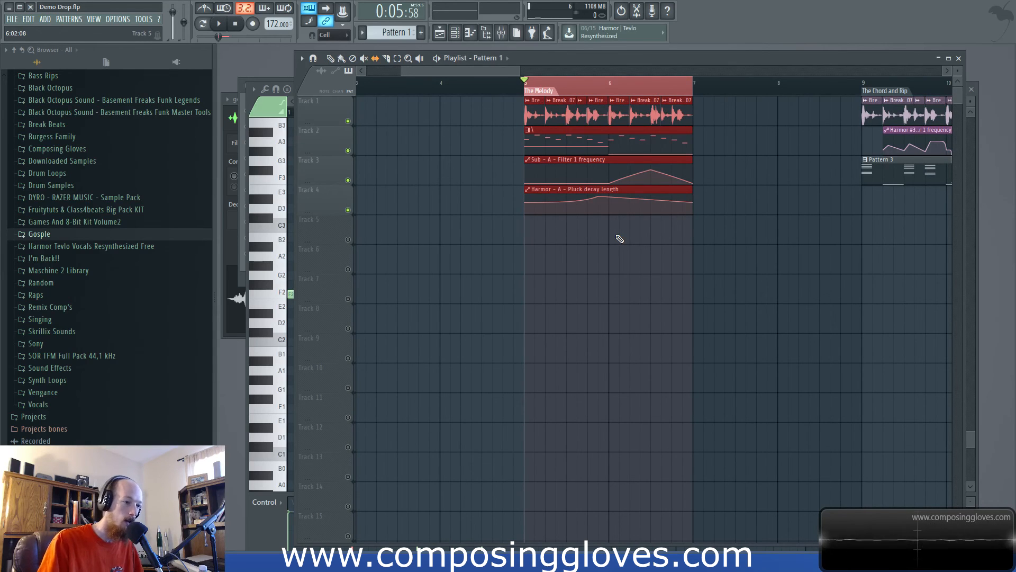
{"action": "scroll", "coordinate": [677, 212], "scroll_direction": "up", "scroll_amount": 2}
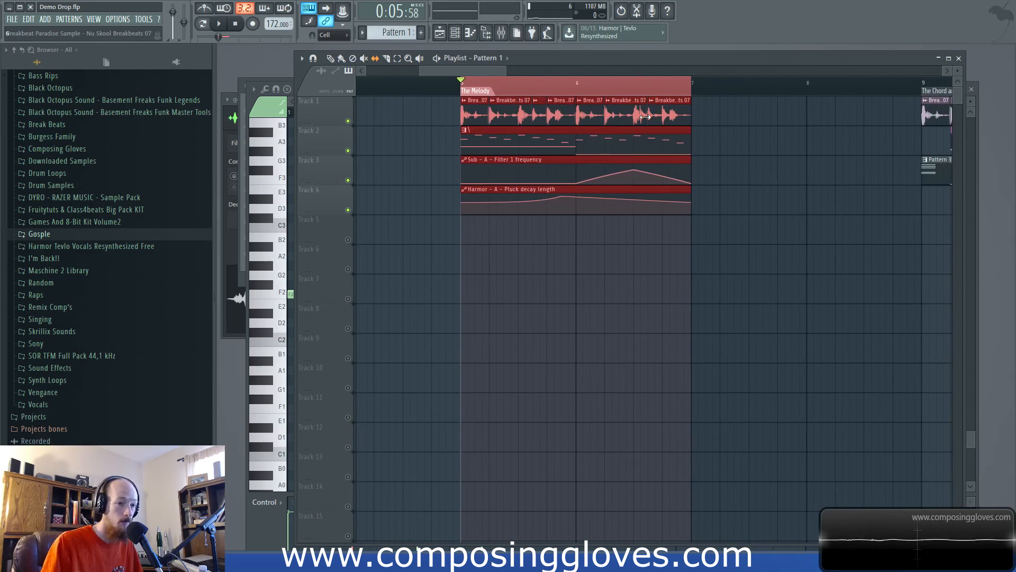
Play the selected Melody section, stop it and look over its pattern and automation clips
{"action": "key", "text": "space"}
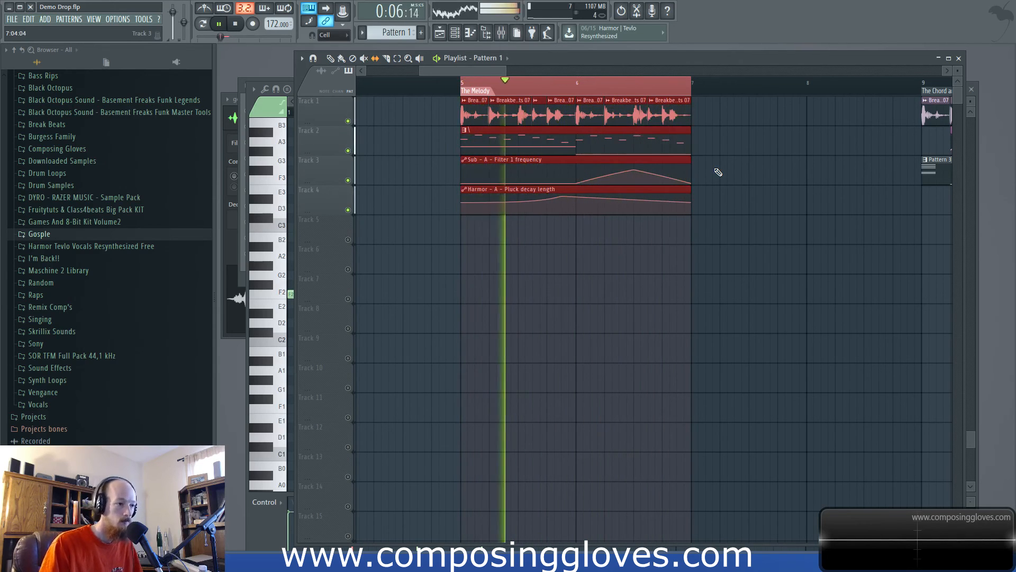
{"action": "key", "text": "space"}
{"action": "scroll", "coordinate": [608, 164], "scroll_direction": "down", "scroll_amount": 1}
{"action": "scroll", "coordinate": [611, 170], "scroll_direction": "up", "scroll_amount": 7}
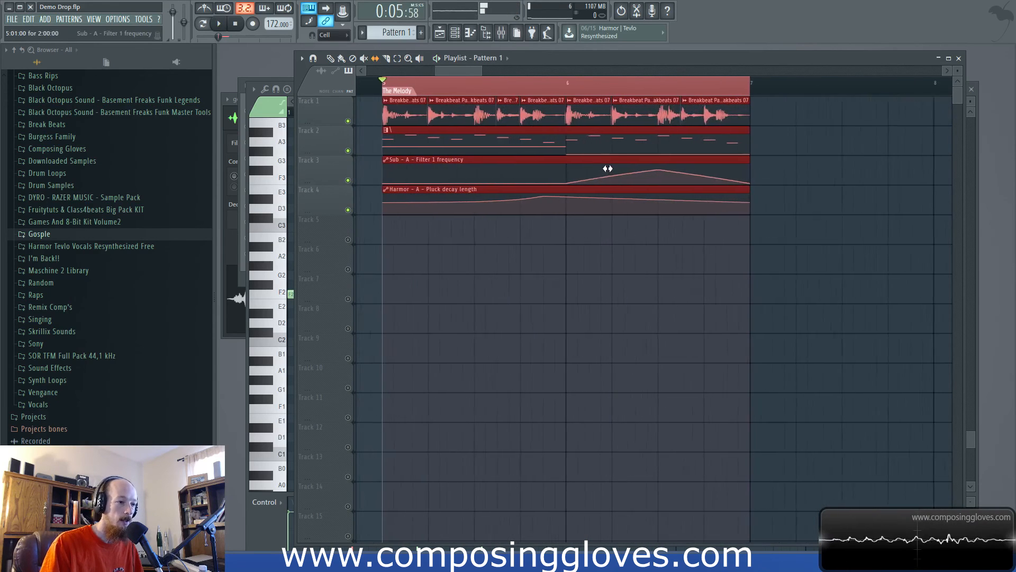
{"action": "scroll", "coordinate": [492, 237], "scroll_direction": "down", "scroll_amount": 6}
{"action": "scroll", "coordinate": [492, 233], "scroll_direction": "down", "scroll_amount": 1}
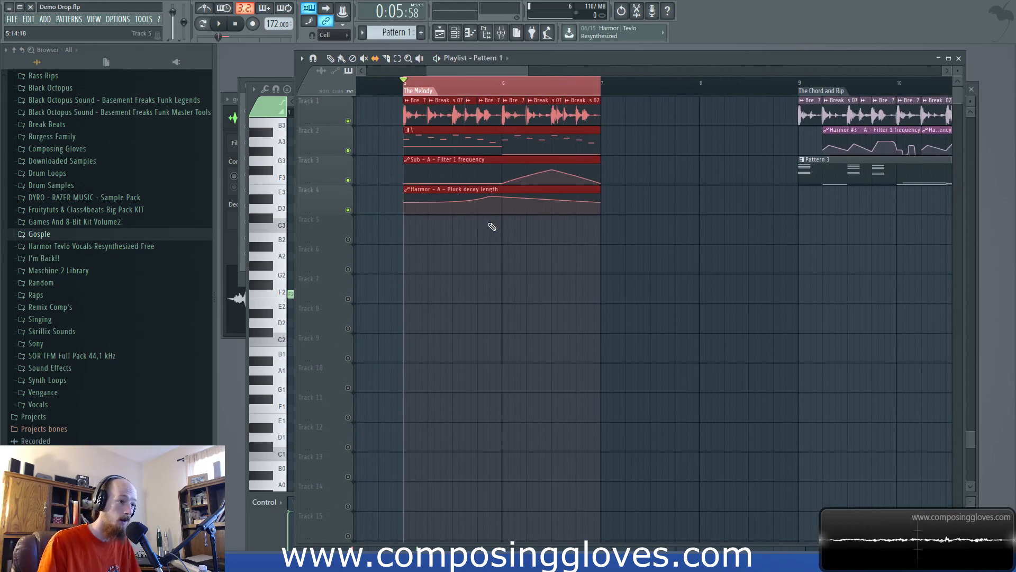
{"action": "scroll", "coordinate": [460, 154], "scroll_direction": "down", "scroll_amount": 1}
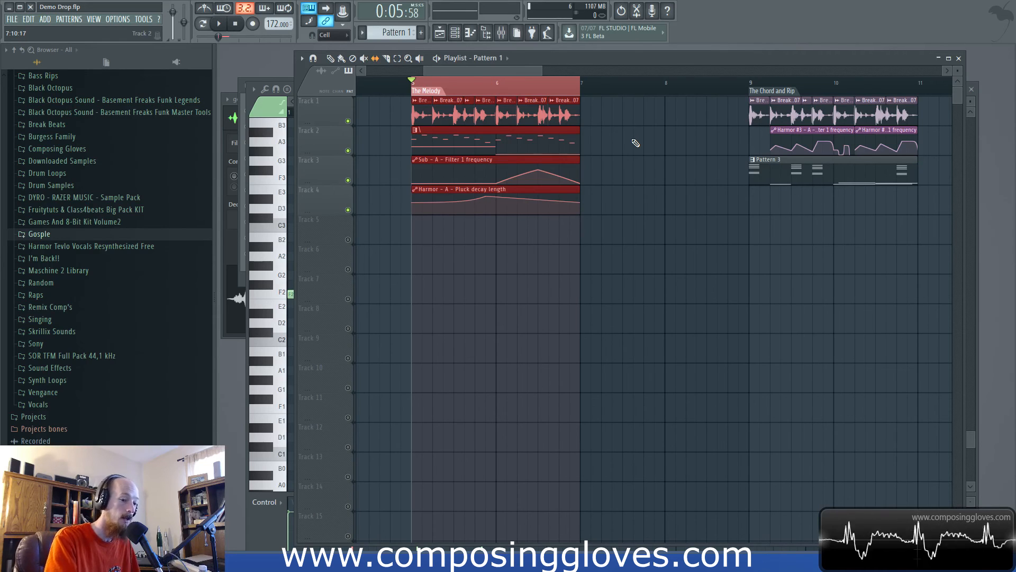
Make a time selection over The Chord and Rip section, bars 9 to 10, in the playlist
{"action": "left_click_drag", "start_coordinate": [778, 107], "coordinate": [792, 148]}
{"action": "scroll", "coordinate": [759, 152], "scroll_direction": "down", "scroll_amount": 6}
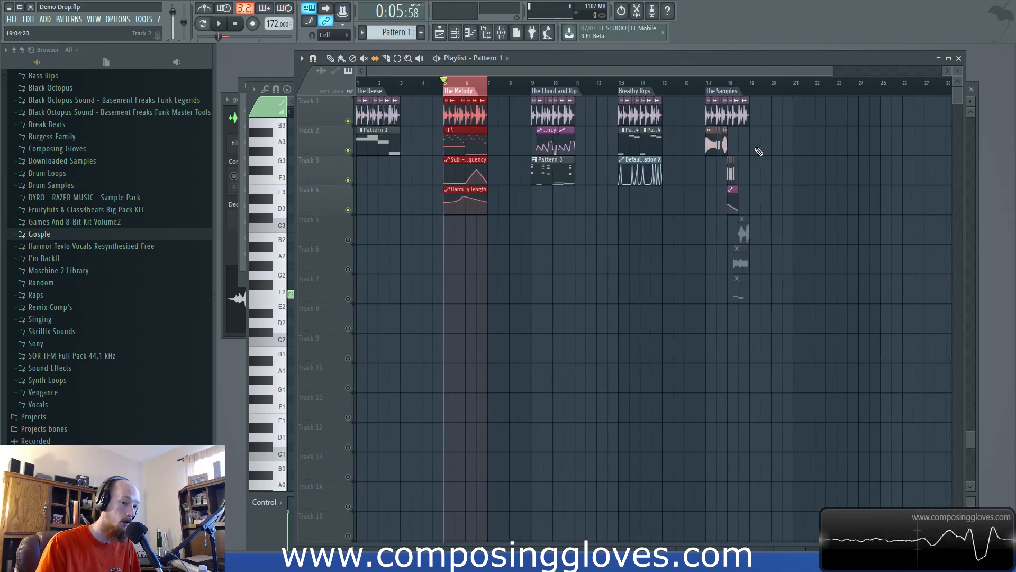
{"action": "scroll", "coordinate": [640, 152], "scroll_direction": "up", "scroll_amount": 3}
{"action": "scroll", "coordinate": [630, 152], "scroll_direction": "up", "scroll_amount": 2}
{"action": "left_click_drag", "start_coordinate": [450, 173], "coordinate": [658, 183]}
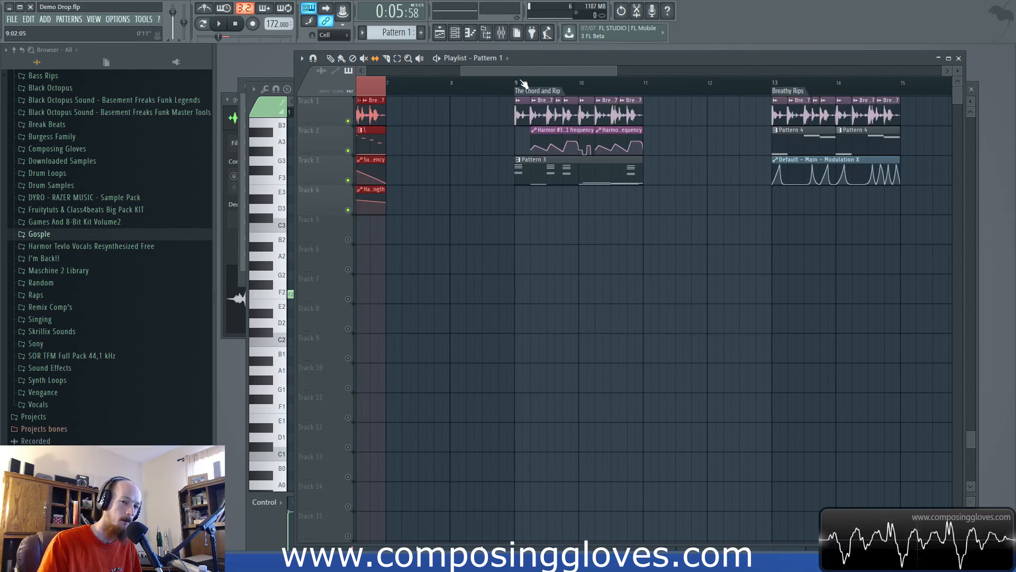
{"action": "left_click_drag", "start_coordinate": [519, 86], "coordinate": [638, 78]}
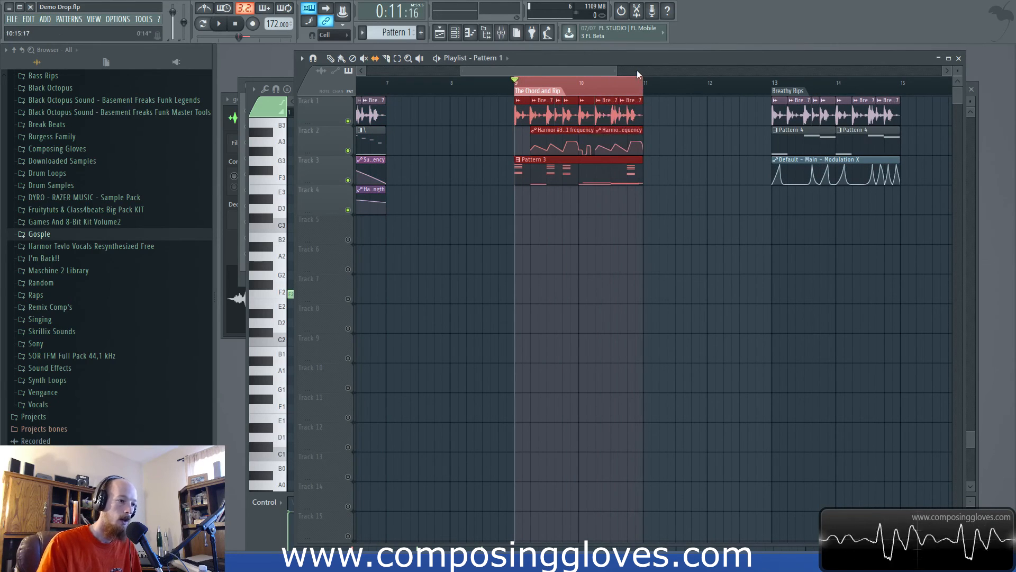
{"action": "left_click_drag", "start_coordinate": [585, 69], "coordinate": [597, 69]}
{"action": "scroll", "coordinate": [548, 126], "scroll_direction": "up", "scroll_amount": 2}
{"action": "scroll", "coordinate": [548, 126], "scroll_direction": "down", "scroll_amount": 2}
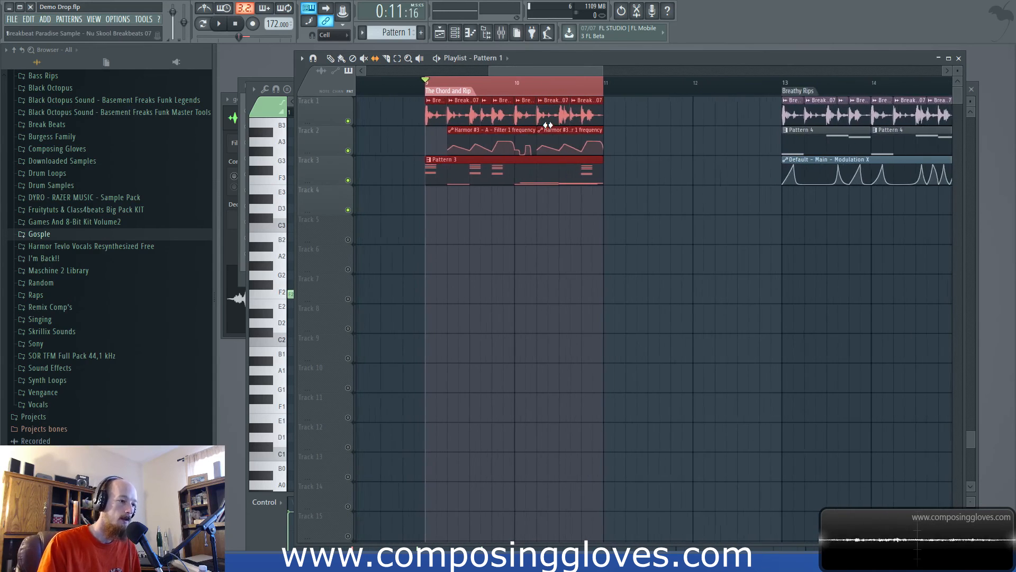
{"action": "left_click_drag", "start_coordinate": [548, 126], "coordinate": [627, 130]}
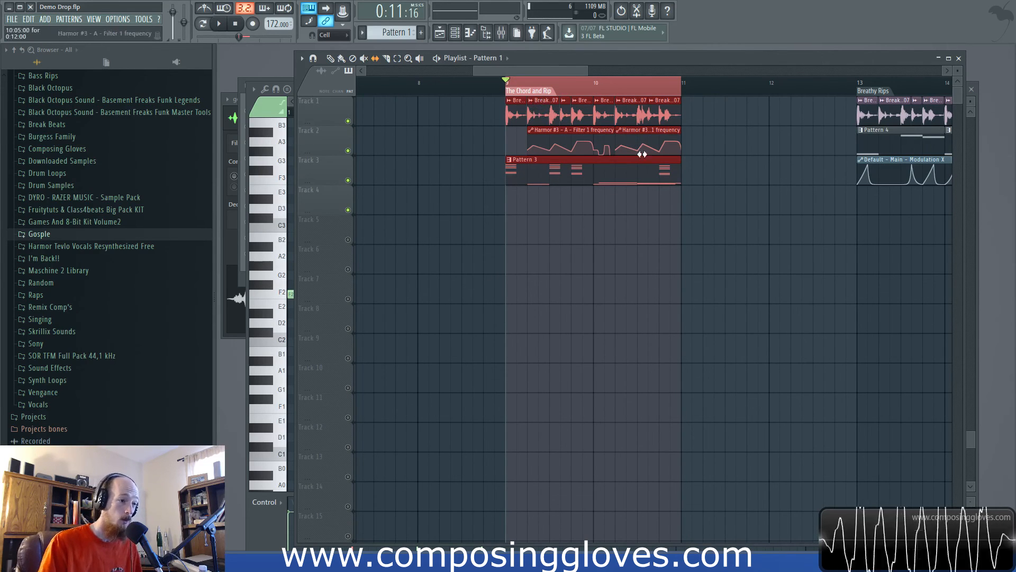
Open Pattern 3 in the piano roll, then show the Default channel's Sytrus synth from the channel rack
{"action": "double_click", "coordinate": [623, 162]}
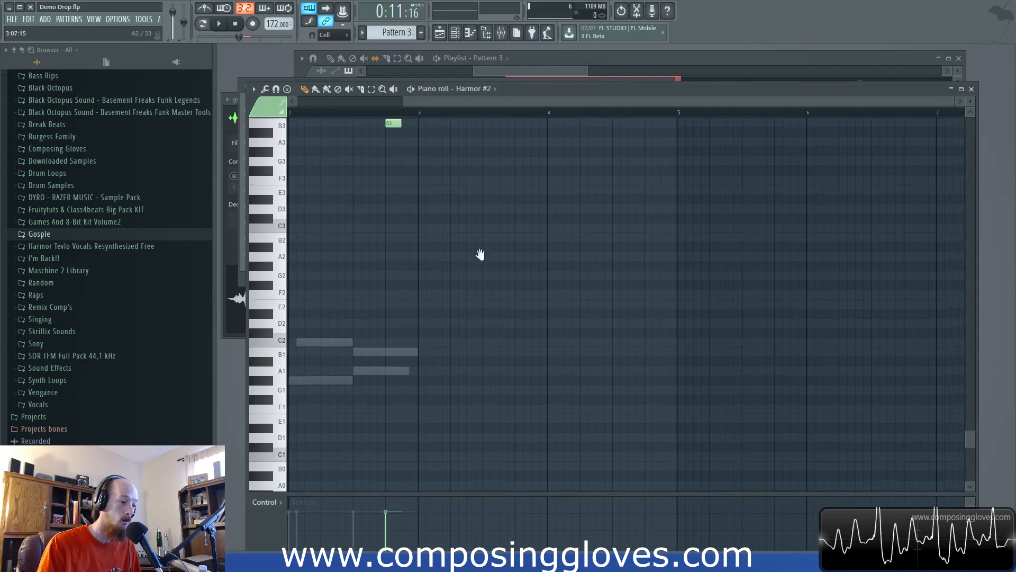
{"action": "key", "text": "F6"}
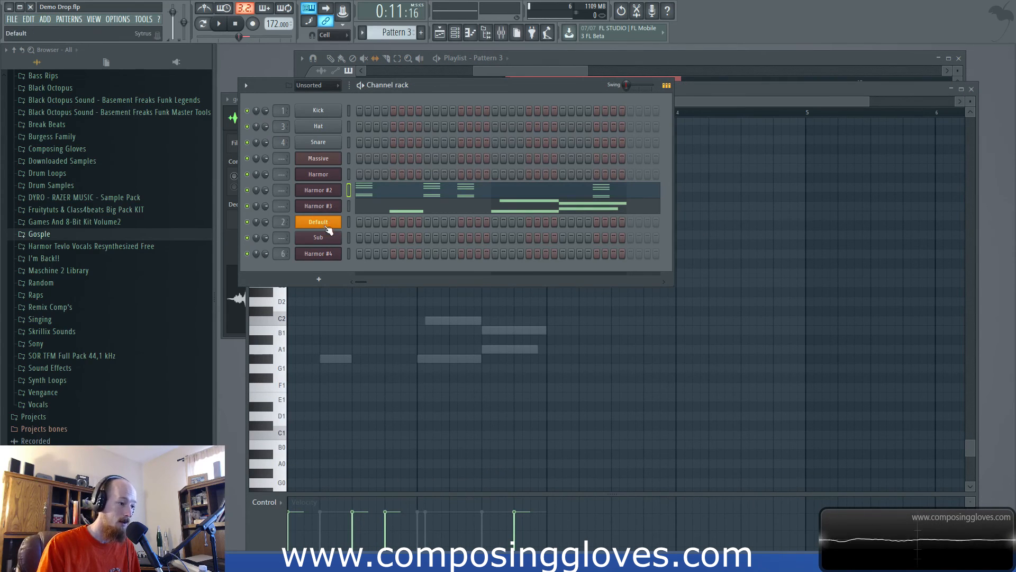
{"action": "left_click", "coordinate": [326, 224]}
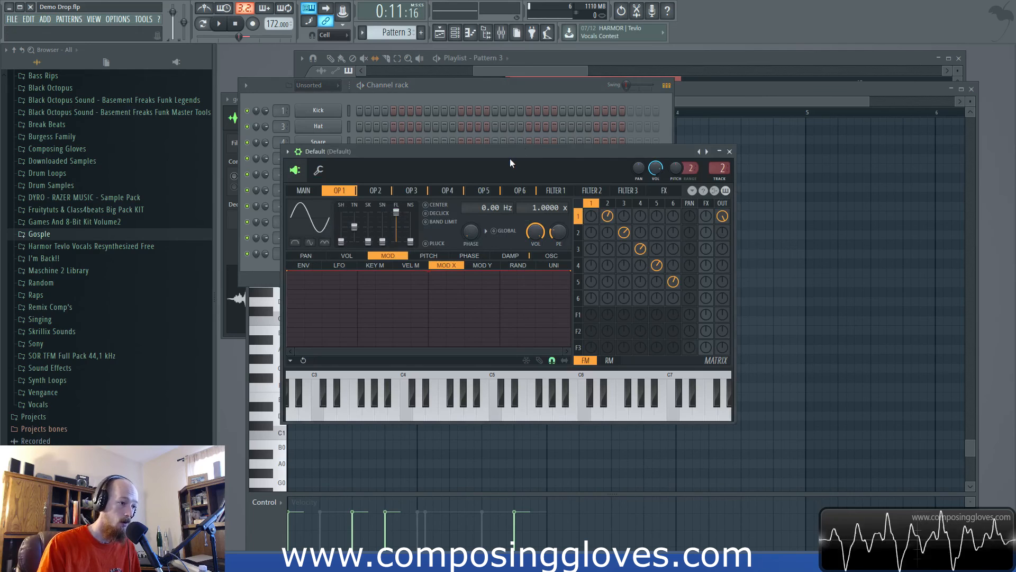
{"action": "left_click_drag", "start_coordinate": [510, 157], "coordinate": [561, 151]}
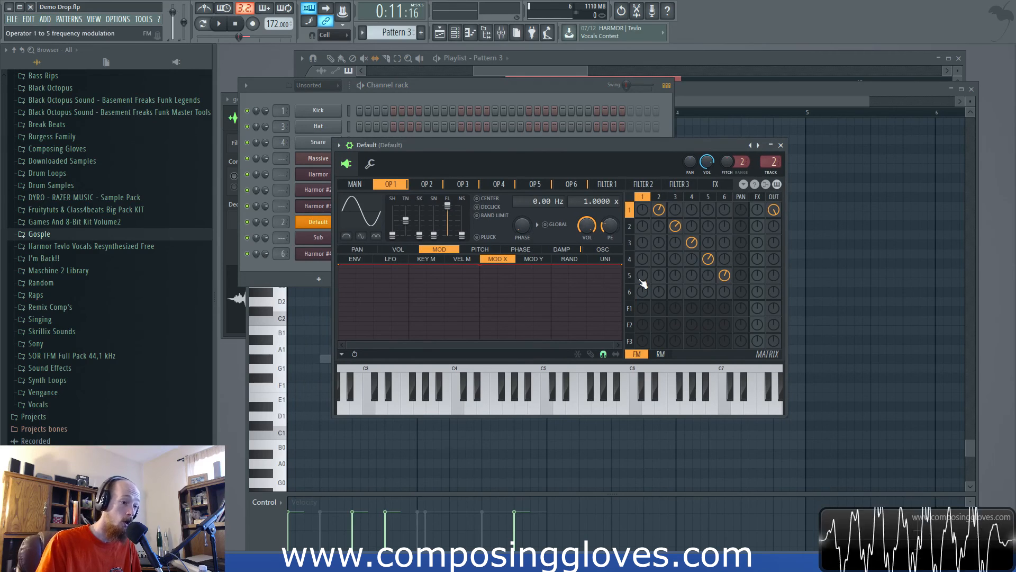
Examine the Default Sytrus synth's operators 3 and 6 and its main page, and return to the playlist
{"action": "left_click", "coordinate": [461, 184]}
{"action": "left_click", "coordinate": [575, 185]}
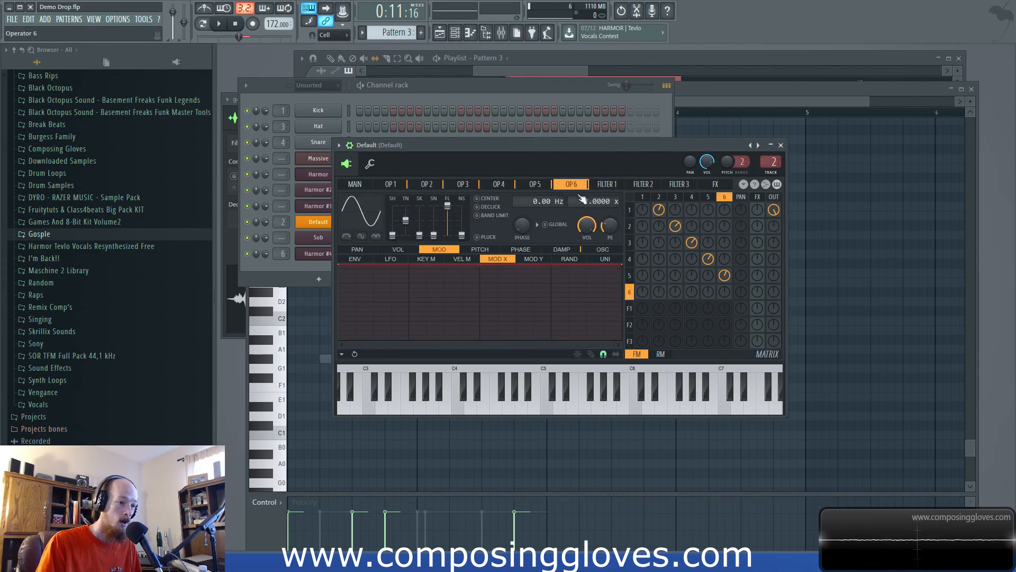
{"action": "left_click", "coordinate": [355, 184]}
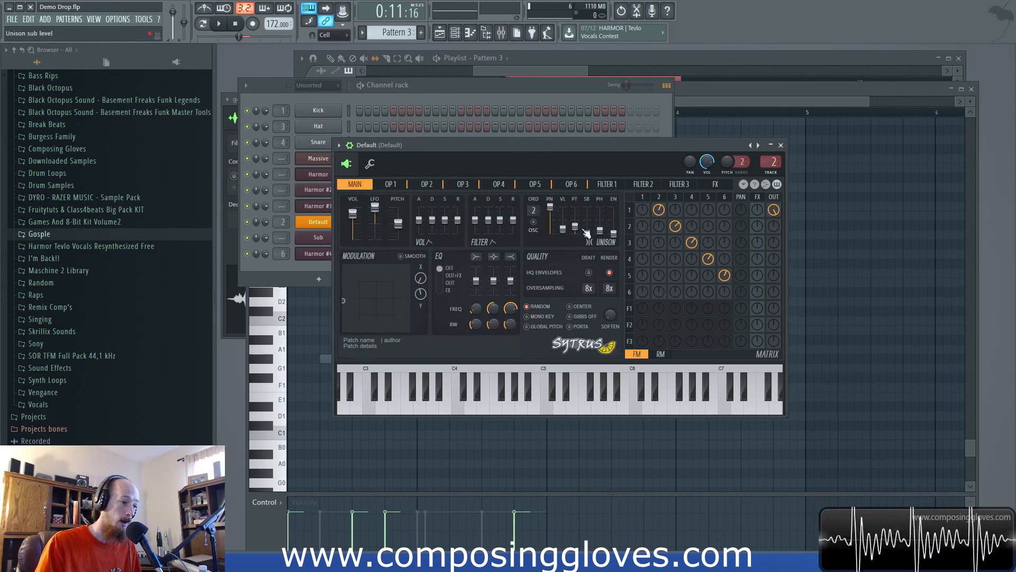
{"action": "left_click_drag", "start_coordinate": [421, 144], "coordinate": [449, 188]}
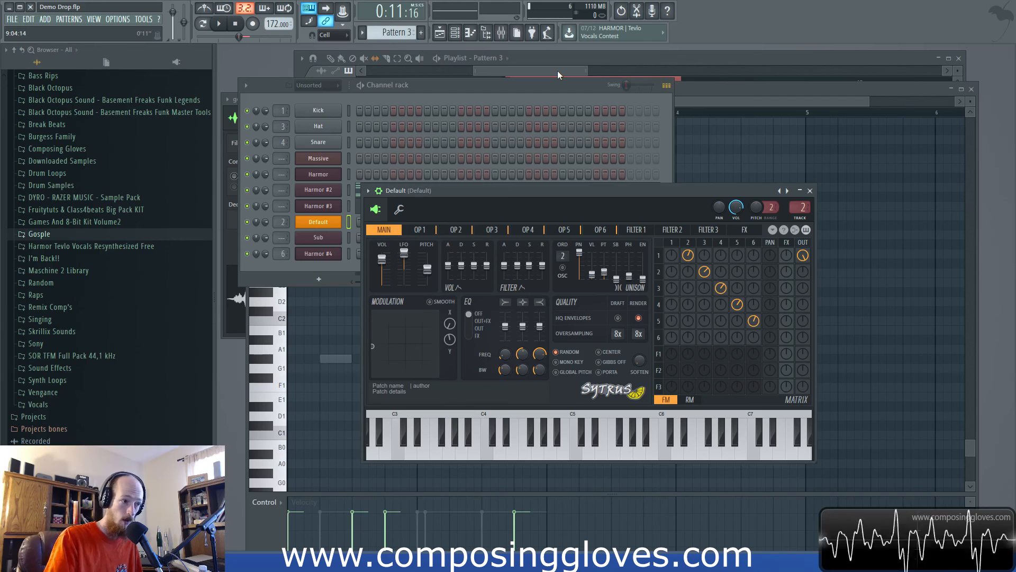
{"action": "left_click_drag", "start_coordinate": [562, 71], "coordinate": [576, 74]}
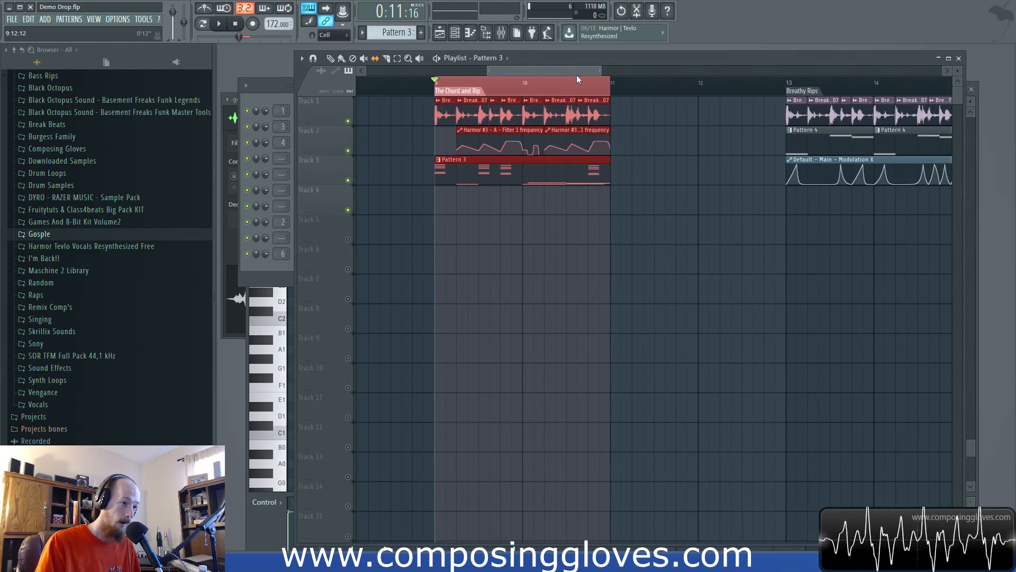
Examine Pattern 3's Harmor #3 notes in the piano roll, highlighting the bar 2 notes, and bring up the Harmor #2 notes
{"action": "left_click", "coordinate": [275, 79]}
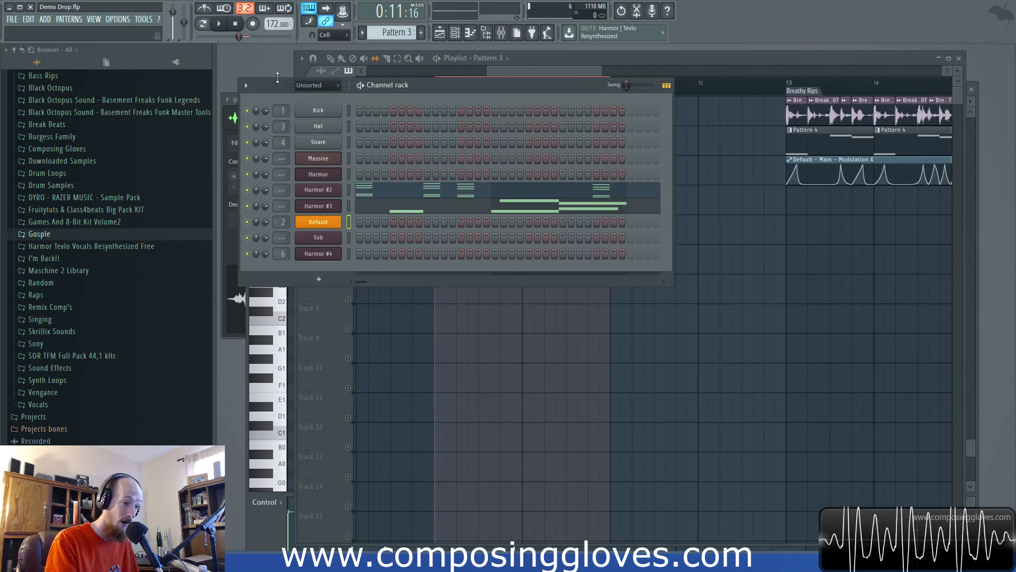
{"action": "left_click", "coordinate": [385, 206]}
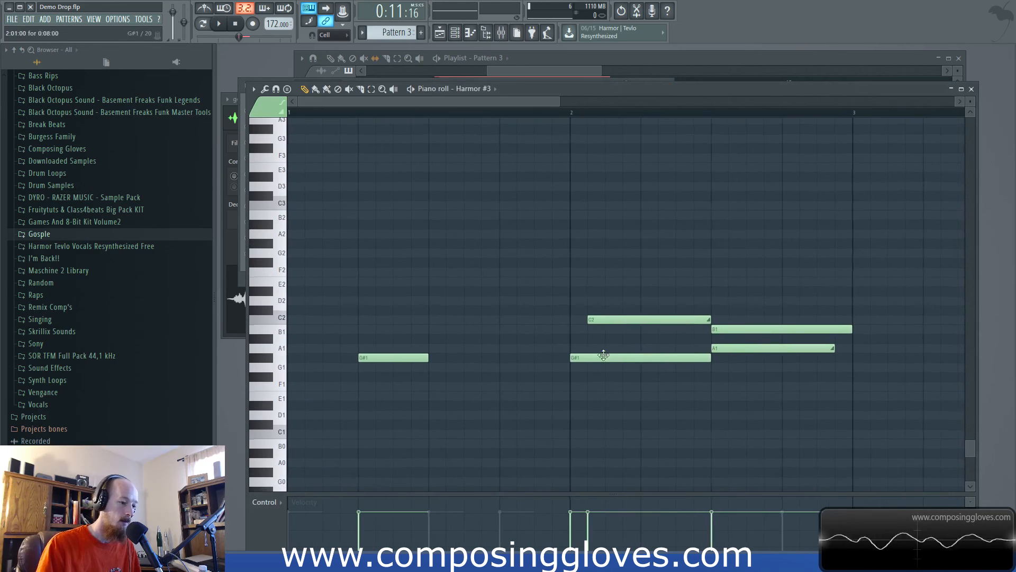
{"action": "left_click_drag", "start_coordinate": [686, 303], "coordinate": [771, 369]}
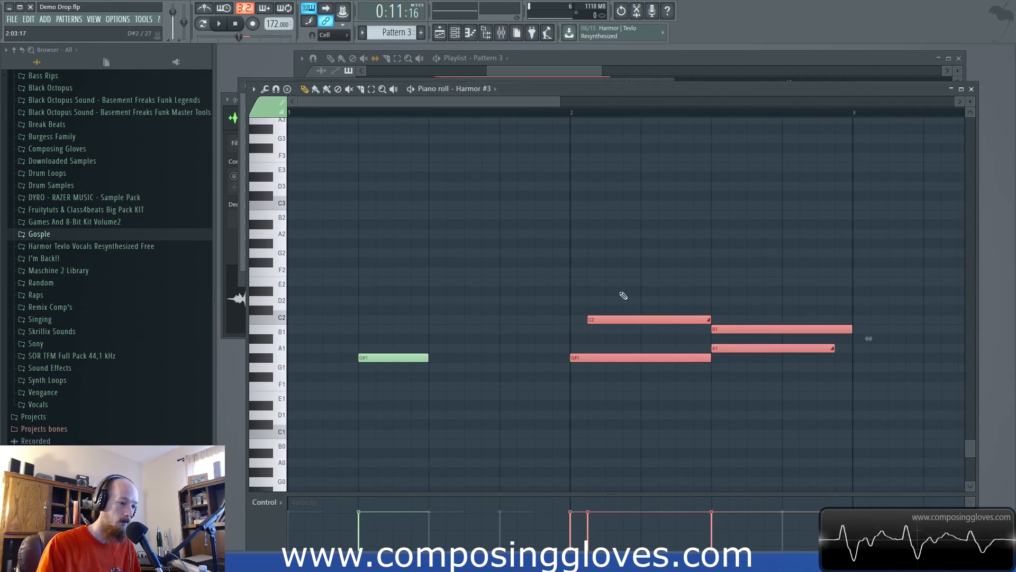
{"action": "key", "text": "F6"}
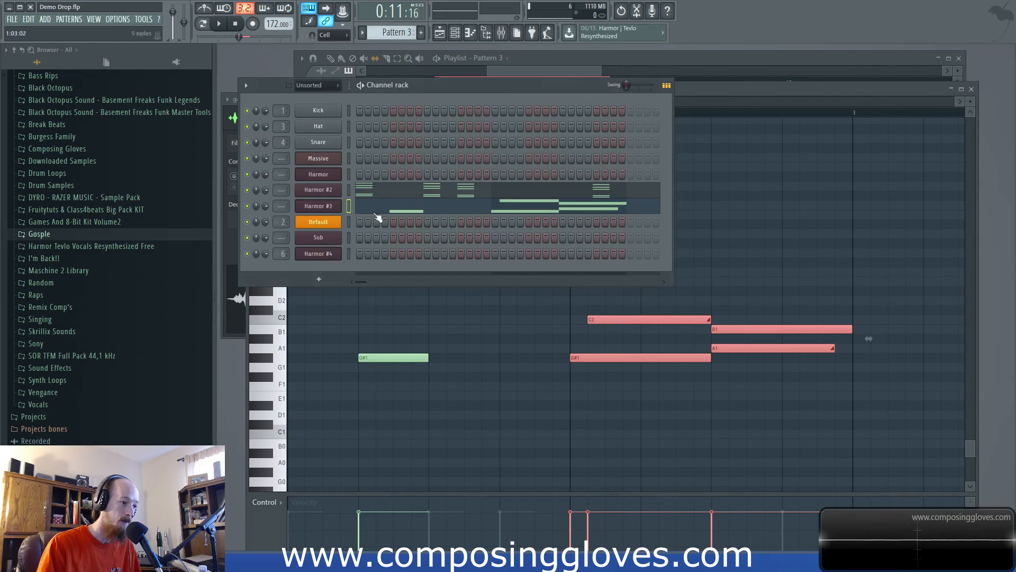
{"action": "left_click", "coordinate": [383, 193]}
{"action": "key", "text": "F6"}
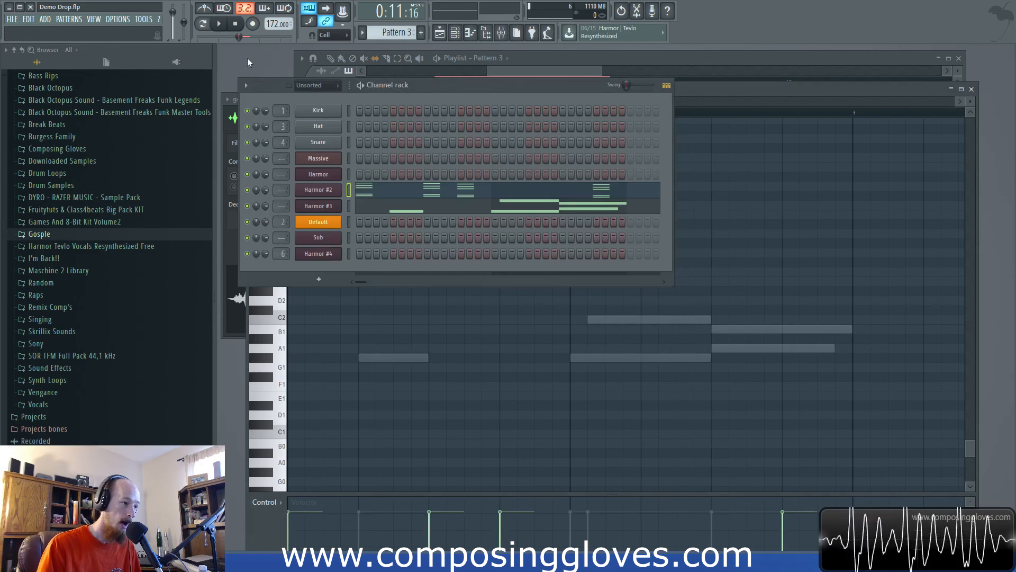
Show the Harmor #2 synth and look through its image, envelope and effects pages
{"action": "left_click", "coordinate": [320, 205]}
{"action": "left_click_drag", "start_coordinate": [519, 156], "coordinate": [497, 114]}
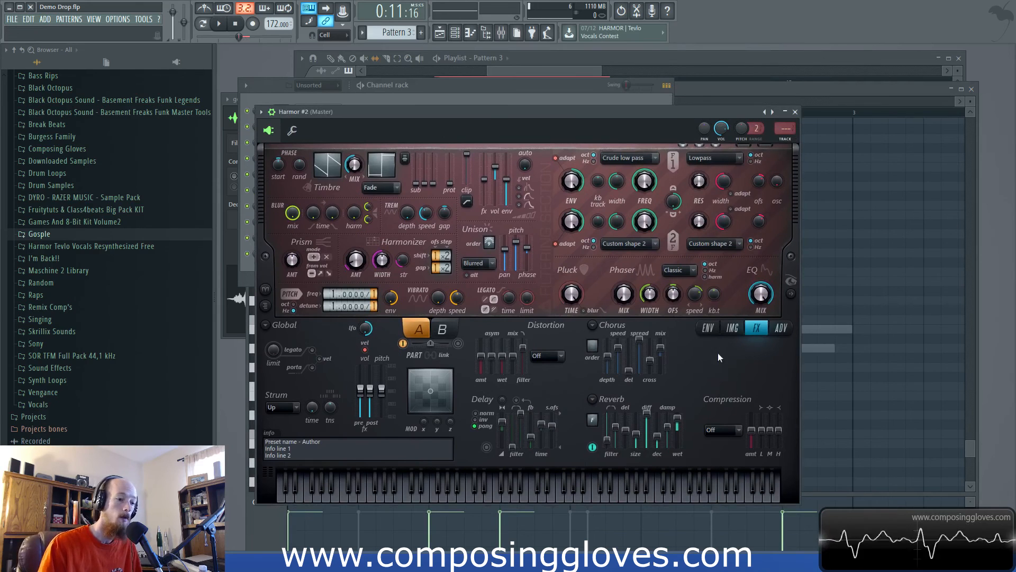
{"action": "left_click", "coordinate": [732, 327]}
{"action": "left_click", "coordinate": [708, 327]}
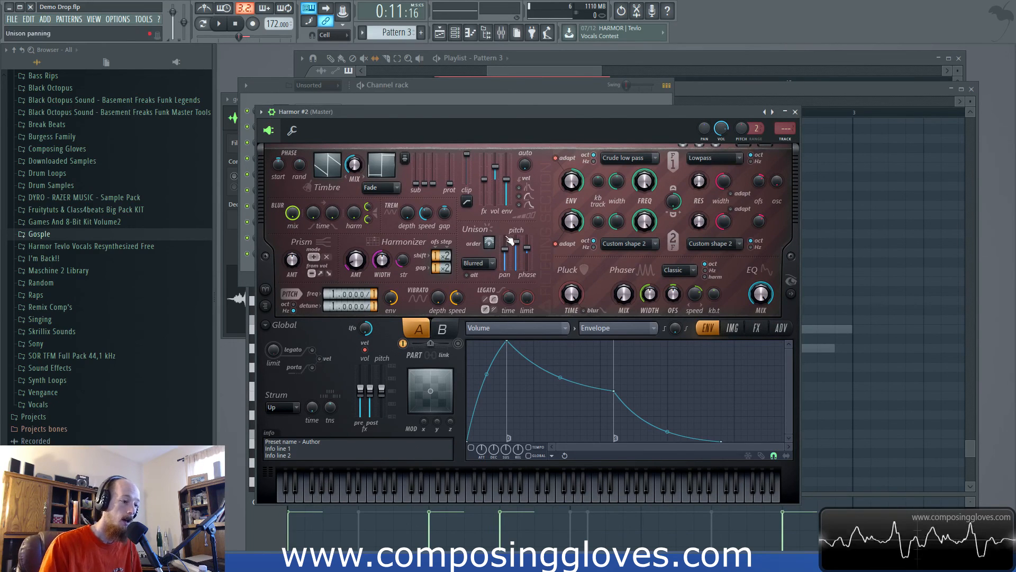
{"action": "left_click", "coordinate": [756, 328]}
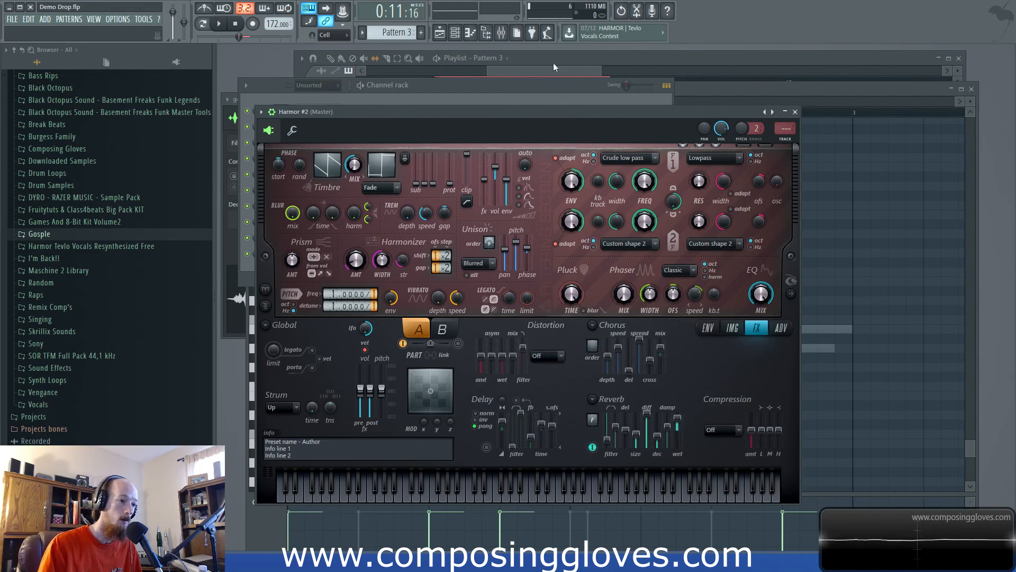
Show the Default track's effects chain in the mixer, and return to the playlist
{"action": "left_click", "coordinate": [501, 32]}
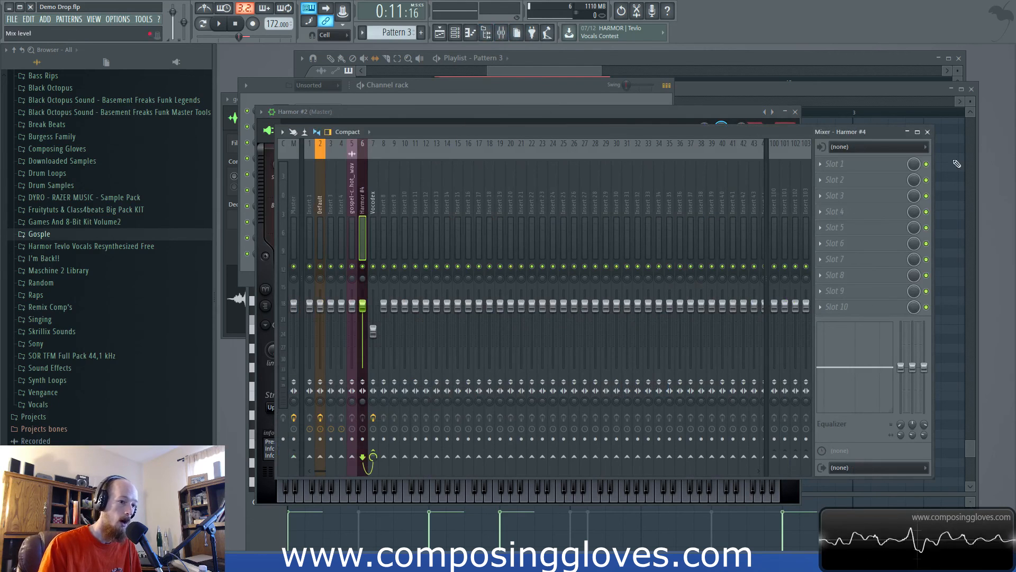
{"action": "left_click", "coordinate": [322, 207]}
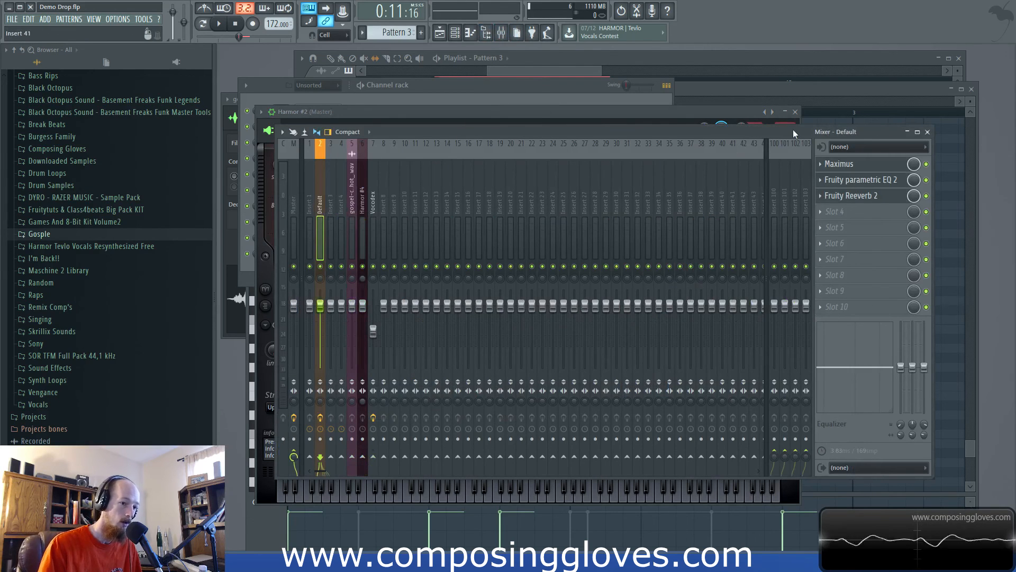
{"action": "left_click", "coordinate": [545, 72]}
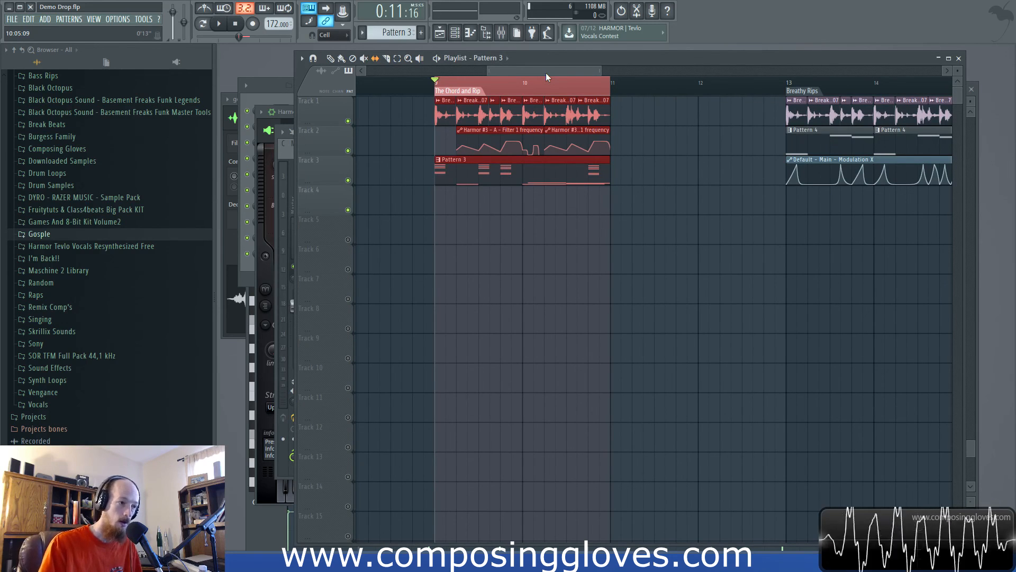
Play the selected The Chord and Rip section, dismissing the VIPRE scan notification, and stop playback
{"action": "key", "text": "space"}
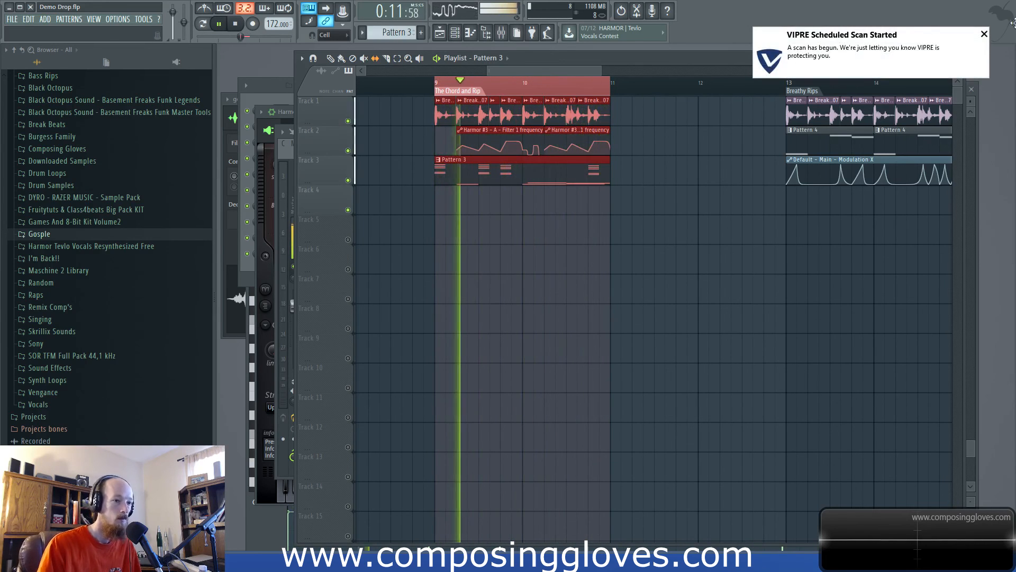
{"action": "left_click", "coordinate": [984, 35]}
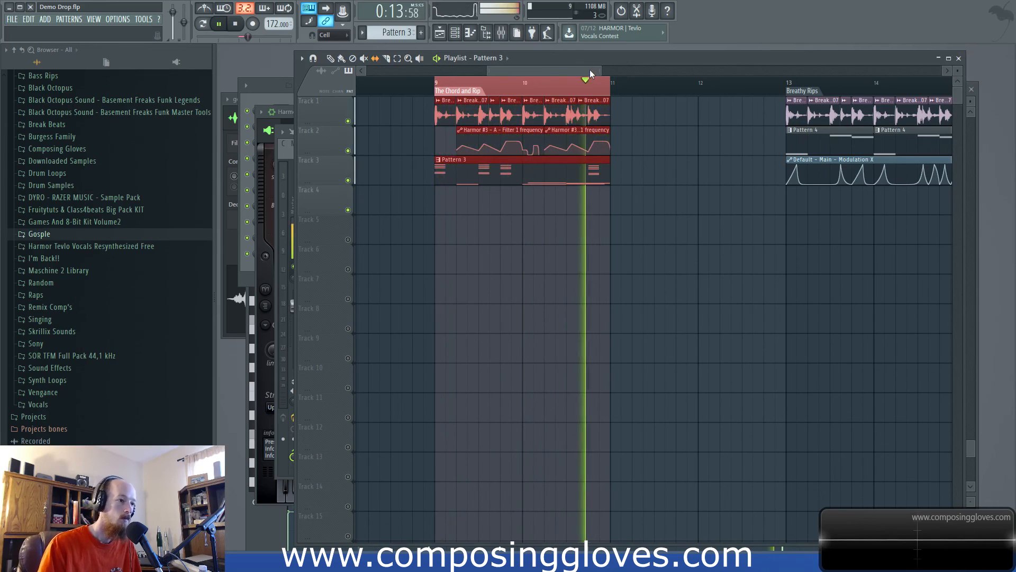
{"action": "key", "text": "space"}
{"action": "left_click_drag", "start_coordinate": [590, 69], "coordinate": [596, 55]}
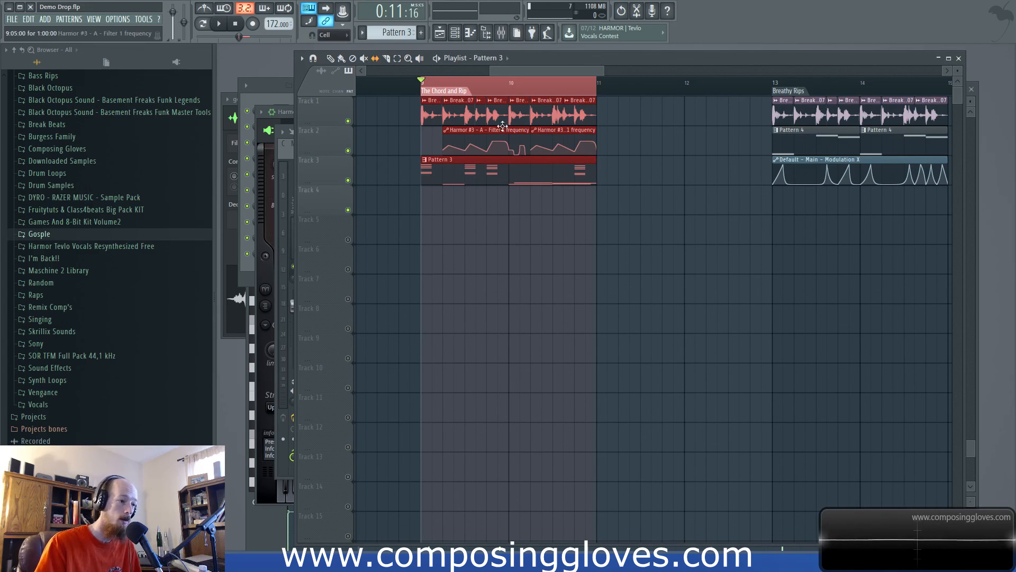
Show the Harmor #3 synth from the channel rack, inspect its global EQ envelope and effects page, and return to the playlist
{"action": "key", "text": "F6"}
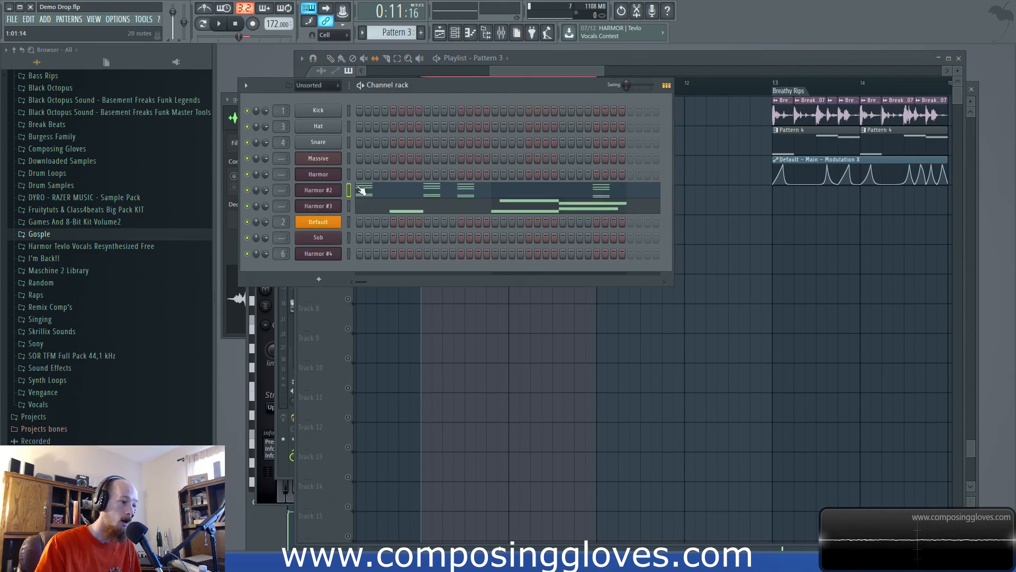
{"action": "left_click", "coordinate": [339, 206]}
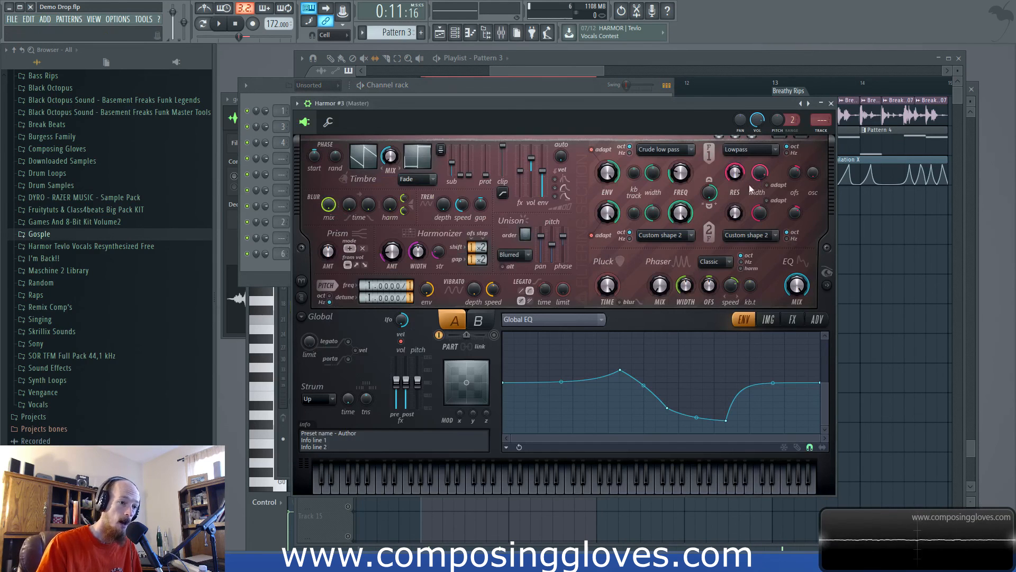
{"action": "mouse_move", "coordinate": [554, 109]}
{"action": "left_mouse_down"}
{"action": "mouse_move", "coordinate": [552, 132]}
{"action": "mouse_move", "coordinate": [543, 129]}
{"action": "mouse_move", "coordinate": [545, 107]}
{"action": "left_mouse_up"}
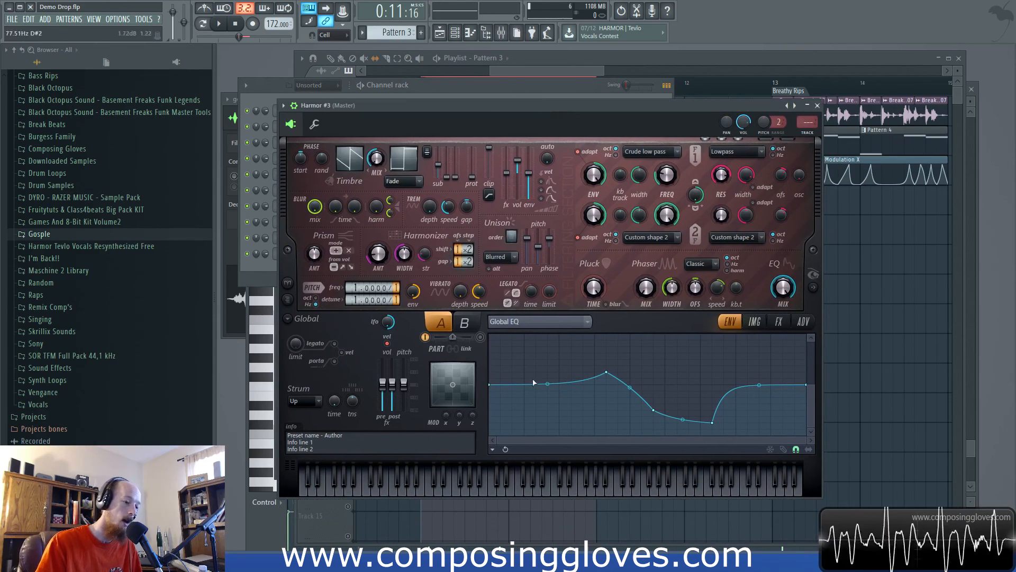
{"action": "left_click", "coordinate": [779, 321]}
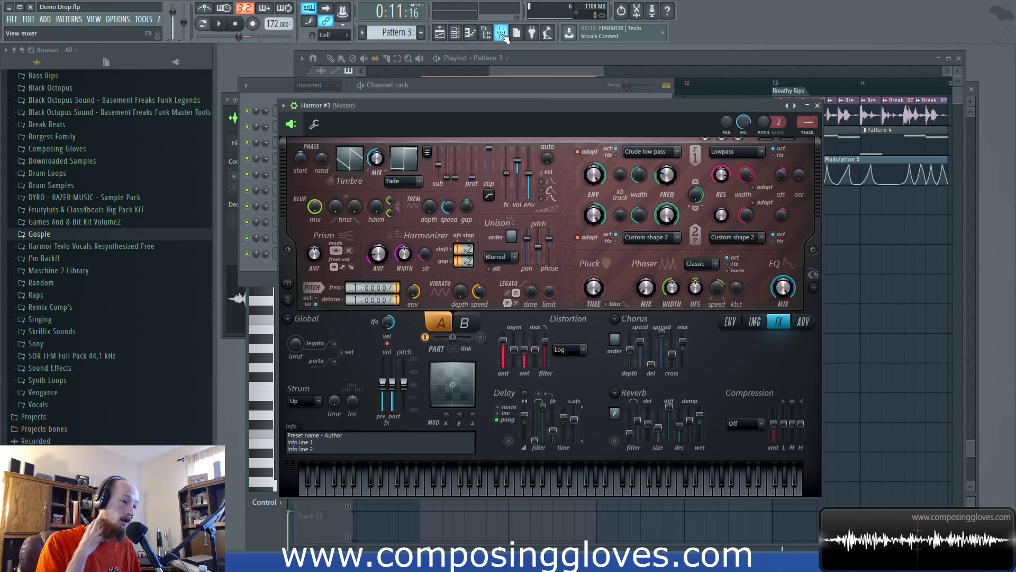
{"action": "left_click", "coordinate": [545, 67]}
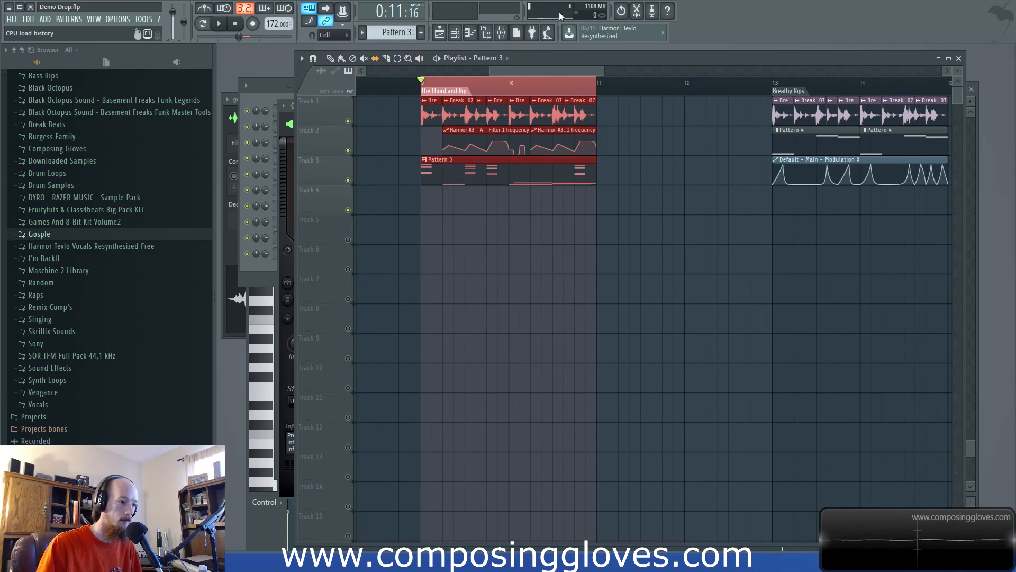
Make a time selection over the Breathy Rips section starting at bar 13 in the playlist
{"action": "left_click_drag", "start_coordinate": [548, 72], "coordinate": [714, 90]}
{"action": "key", "text": "F6"}
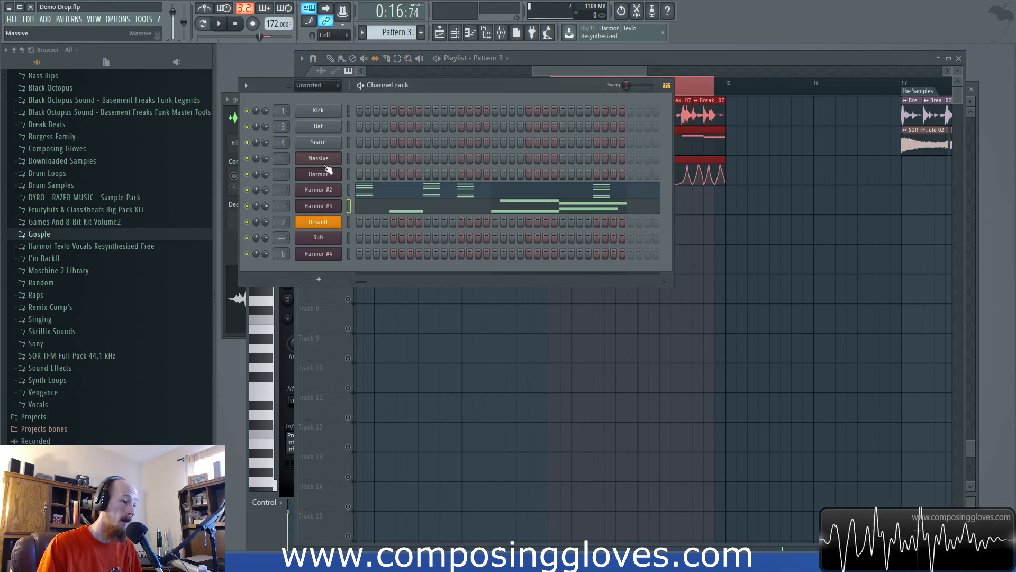
{"action": "left_click_drag", "start_coordinate": [558, 71], "coordinate": [571, 71]}
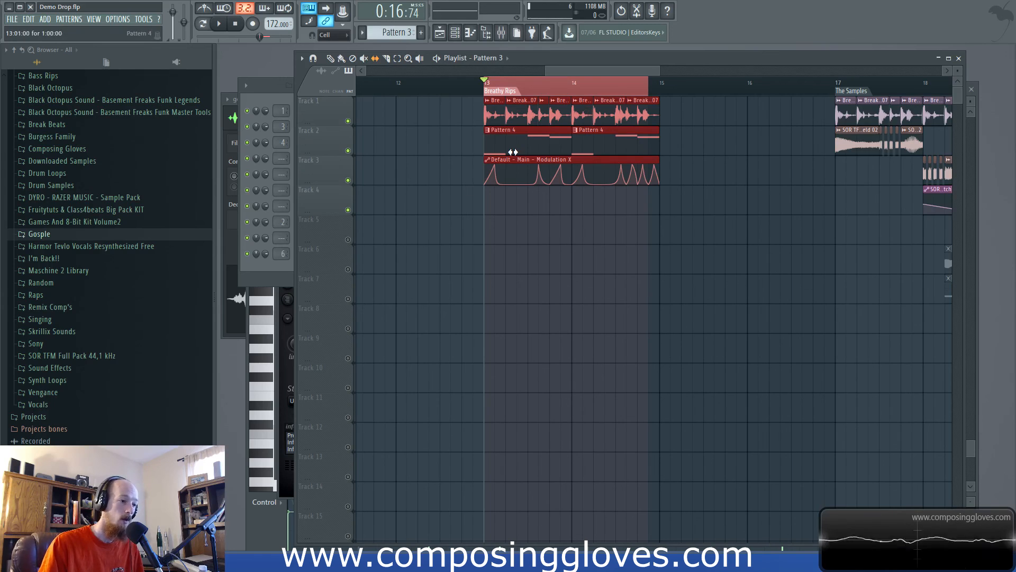
Show the Default Sytrus synth and turn up its Modulation X knob, and return to the playlist
{"action": "key", "text": "F6"}
{"action": "left_click", "coordinate": [318, 221]}
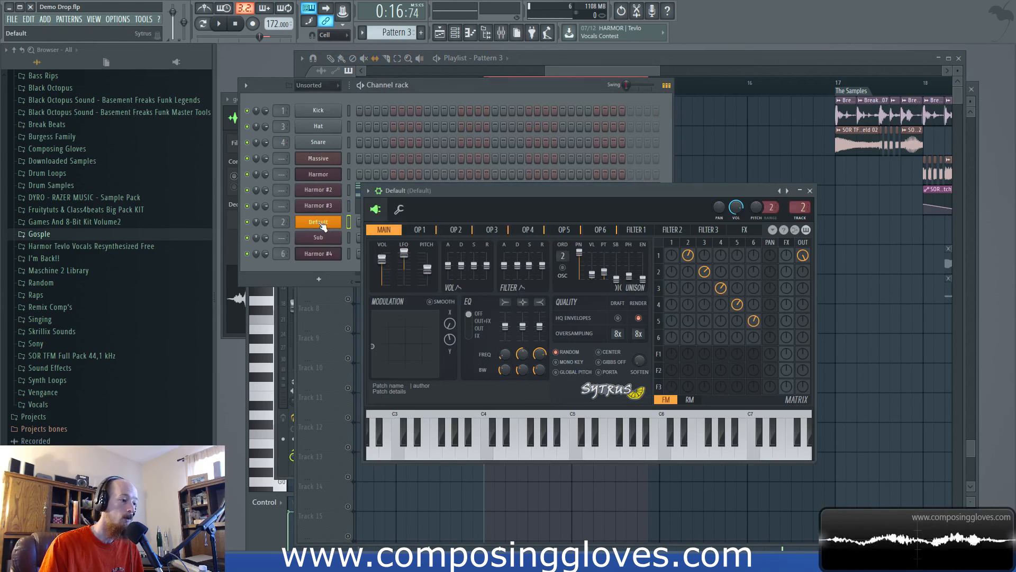
{"action": "left_click_drag", "start_coordinate": [603, 201], "coordinate": [594, 163]}
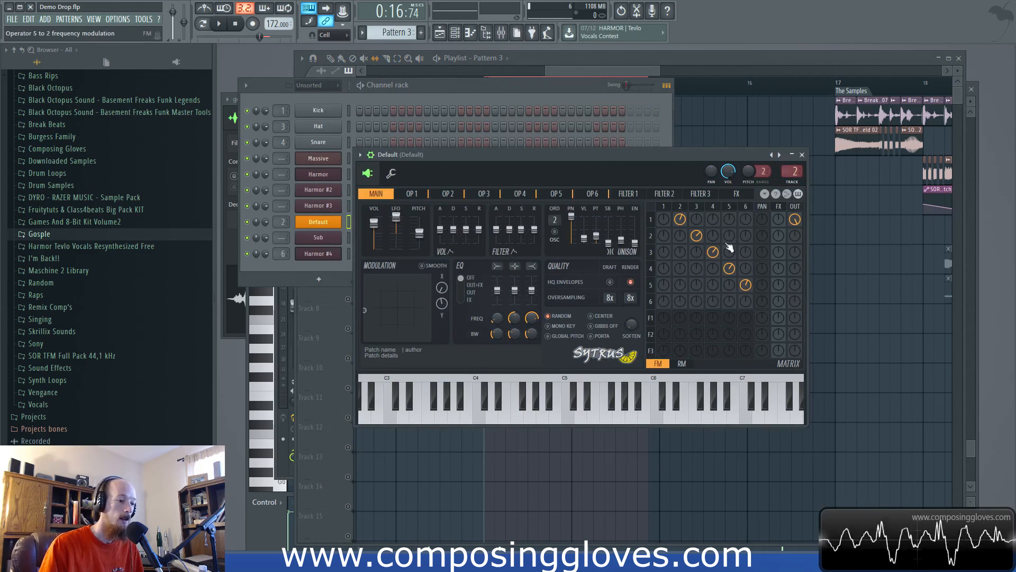
{"action": "left_click_drag", "start_coordinate": [441, 290], "coordinate": [441, 257]}
{"action": "left_click", "coordinate": [578, 64]}
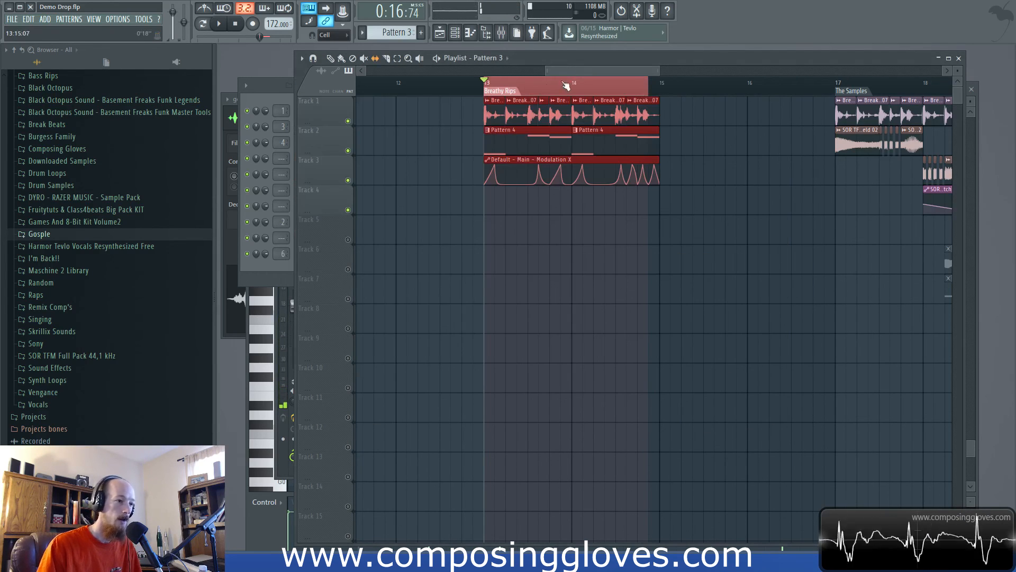
Examine the Breathy Rips section's Pattern 4 notes in the piano roll and channel rack, and its Modulation X automation in the playlist
{"action": "scroll", "coordinate": [518, 91], "scroll_direction": "up", "scroll_amount": 3}
{"action": "scroll", "coordinate": [518, 91], "scroll_direction": "down", "scroll_amount": 5}
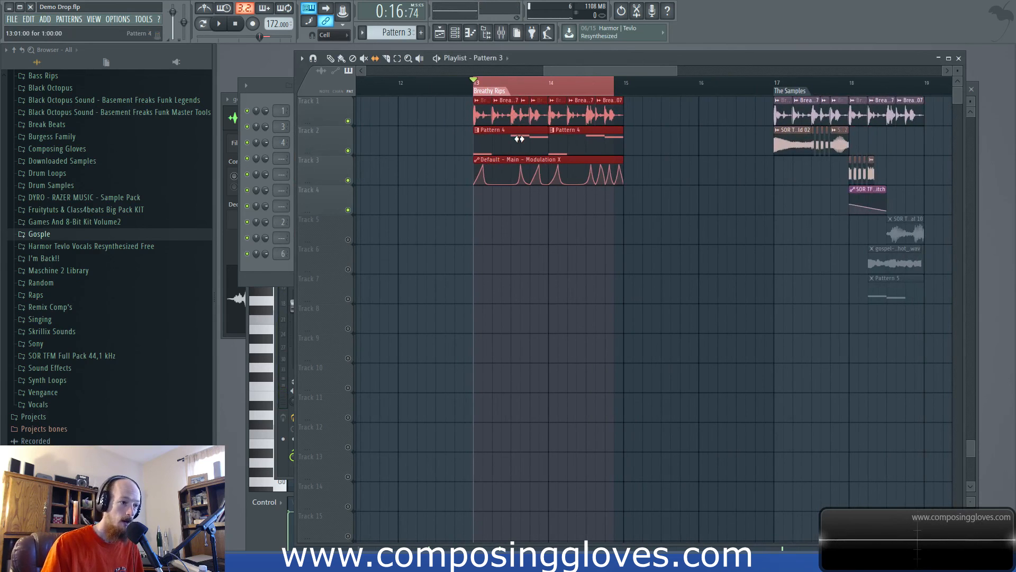
{"action": "double_click", "coordinate": [518, 140]}
{"action": "left_click", "coordinate": [591, 68]}
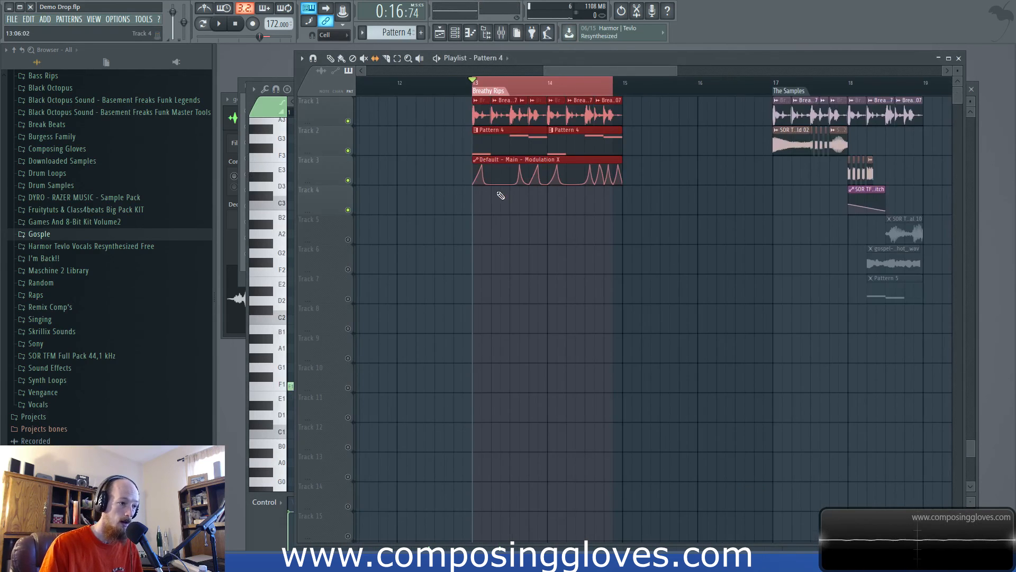
{"action": "scroll", "coordinate": [491, 192], "scroll_direction": "up", "scroll_amount": 4}
{"action": "left_click", "coordinate": [245, 79]}
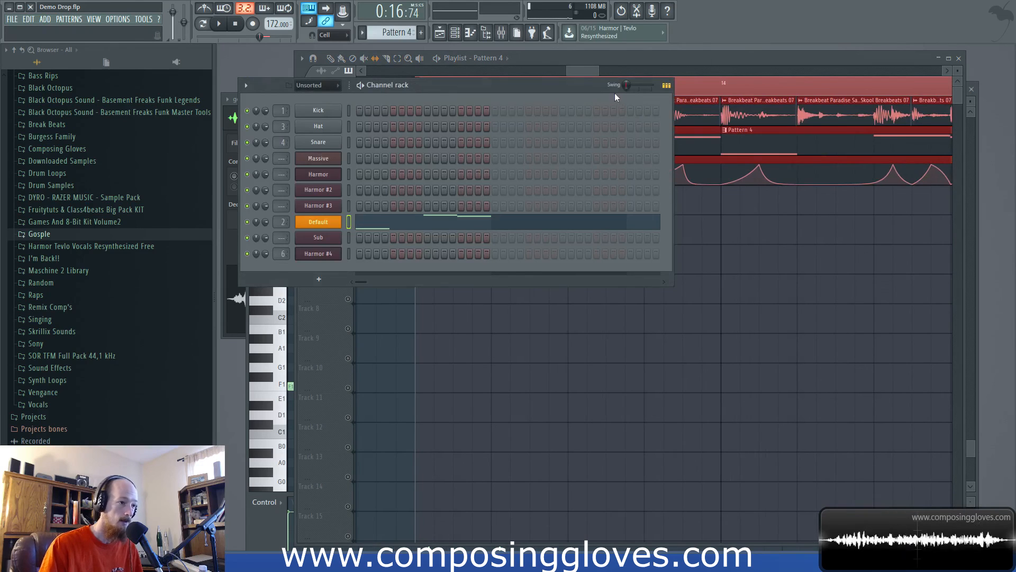
{"action": "left_click", "coordinate": [589, 71]}
{"action": "scroll", "coordinate": [614, 123], "scroll_direction": "down", "scroll_amount": 4}
Extend the time selection over the full Breathy Rips section, bars 13 to 14, and play it through before stopping
{"action": "key", "text": "space"}
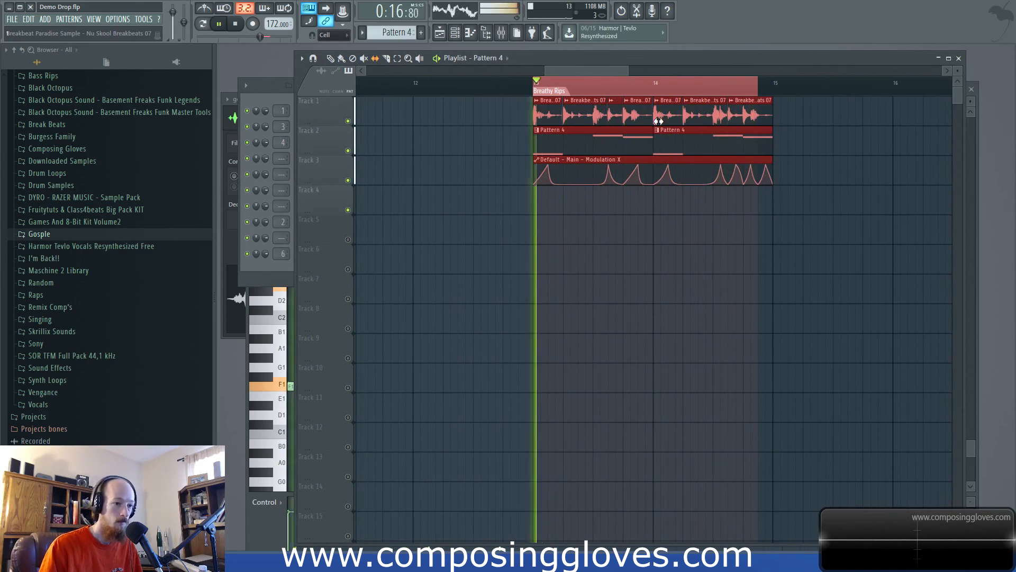
{"action": "key", "text": "space"}
{"action": "left_click_drag", "start_coordinate": [773, 85], "coordinate": [535, 97]}
{"action": "key", "text": "space"}
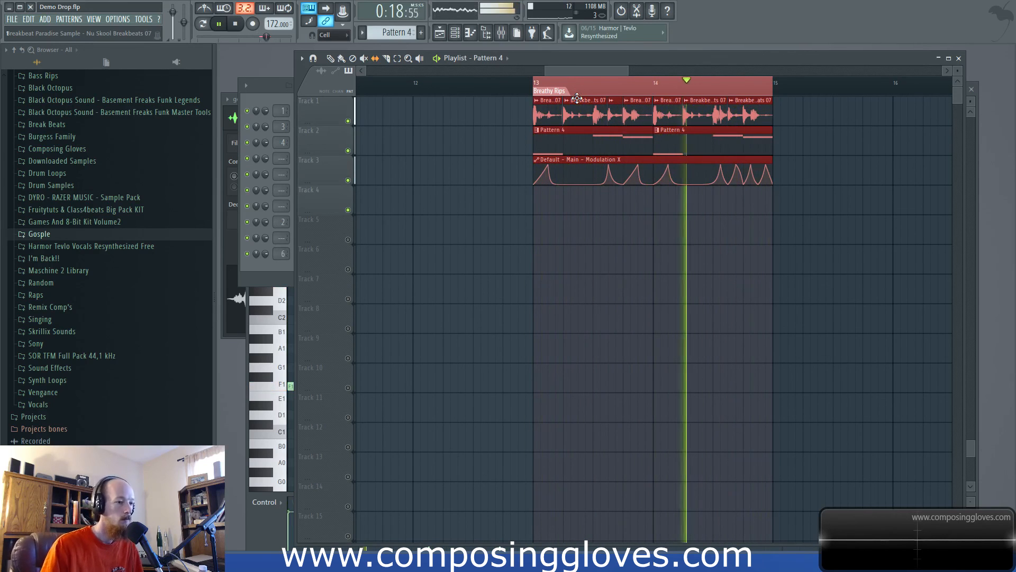
{"action": "key", "text": "space"}
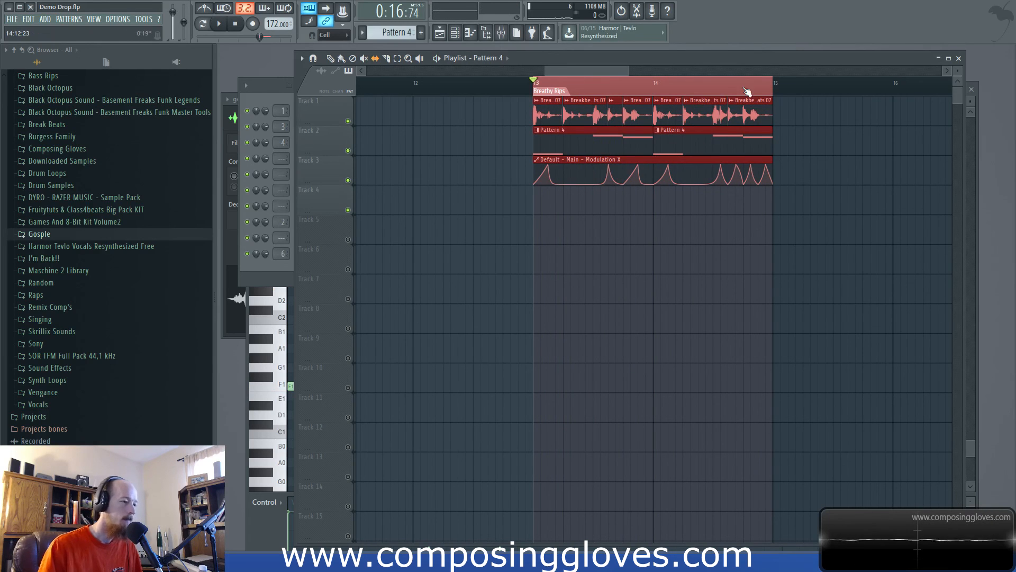
Open the Default Sytrus from the channel rack and examine the Mod X envelopes of operators 2, 3 and 4
{"action": "key", "text": "F6"}
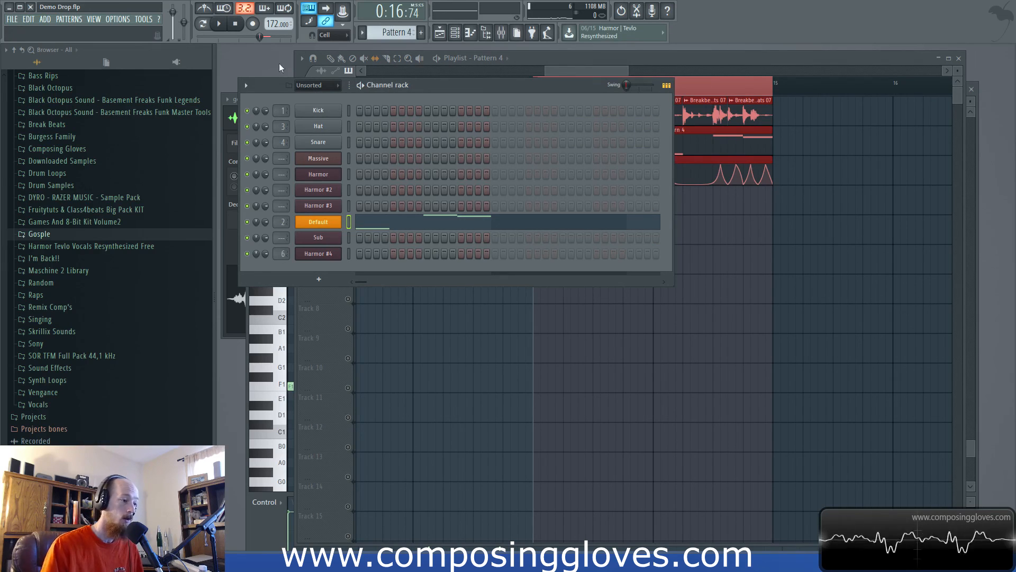
{"action": "left_click", "coordinate": [324, 222]}
{"action": "left_click_drag", "start_coordinate": [583, 155], "coordinate": [585, 109]}
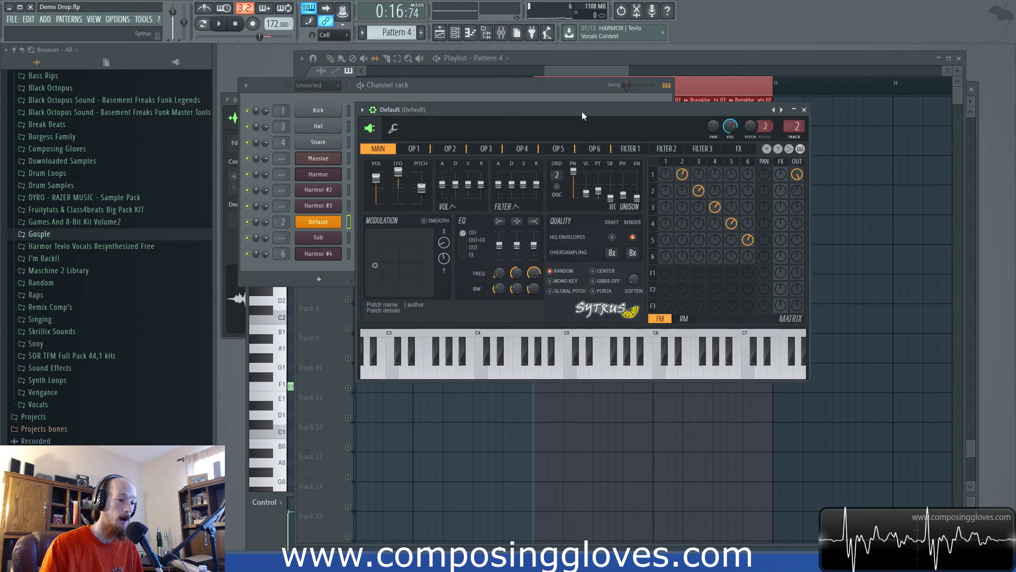
{"action": "left_click", "coordinate": [685, 160]}
{"action": "left_click", "coordinate": [699, 162]}
{"action": "left_click", "coordinate": [683, 162]}
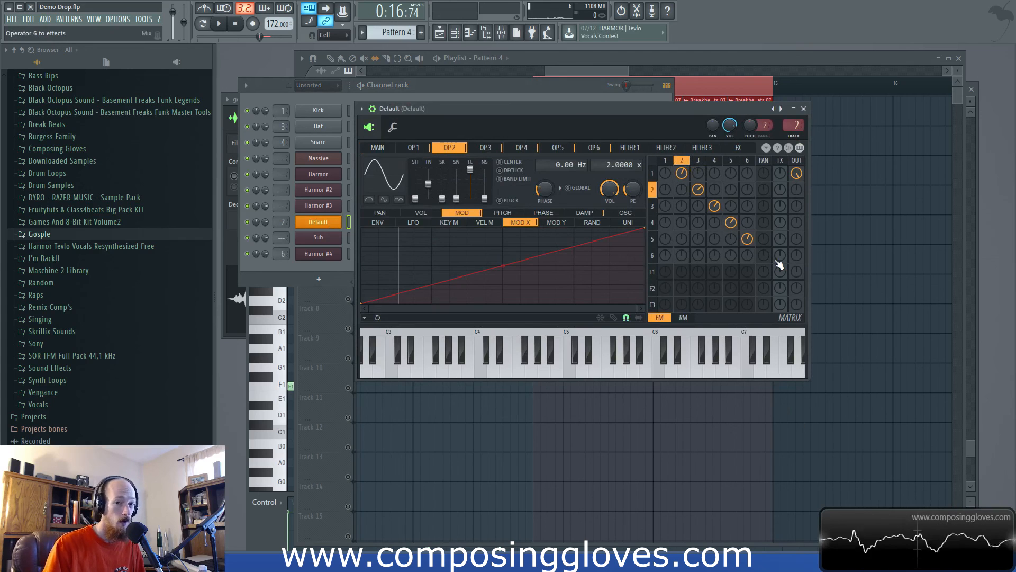
{"action": "left_click", "coordinate": [700, 161]}
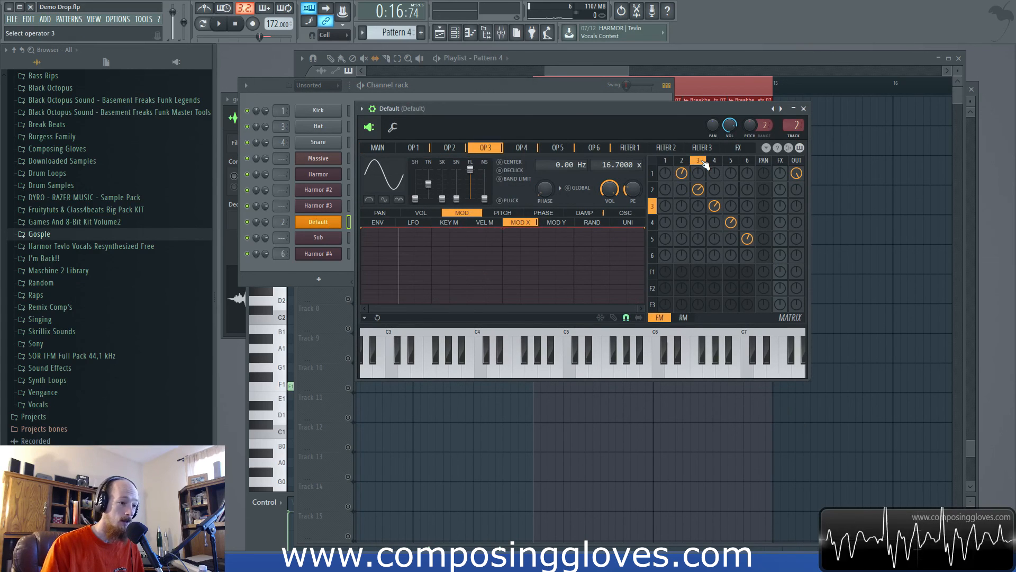
{"action": "left_click", "coordinate": [714, 160]}
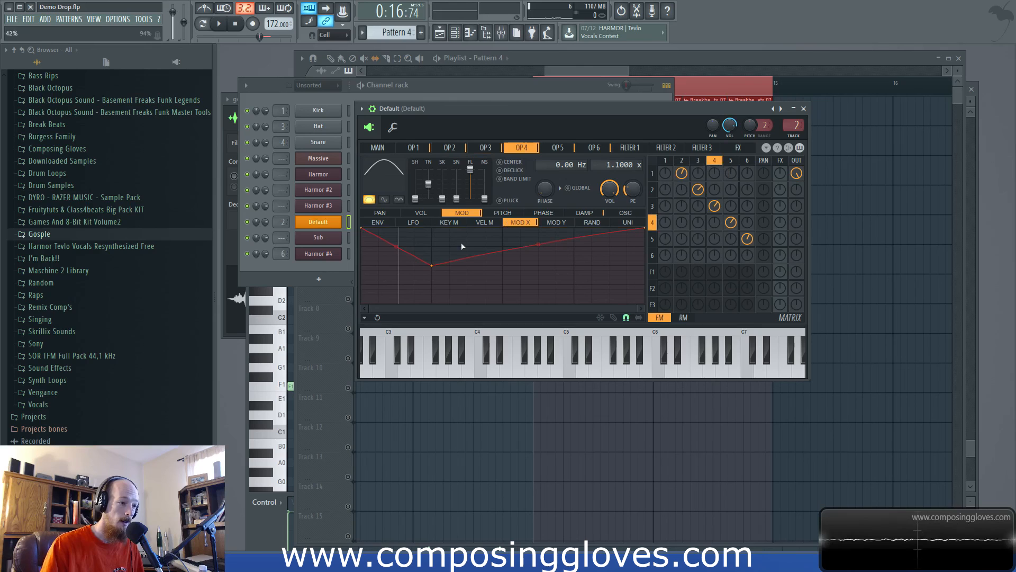
Compare operators 3 and 4 of the Default Sytrus, examining operator 4's waveform shape
{"action": "left_click", "coordinate": [379, 148]}
{"action": "left_click", "coordinate": [489, 149]}
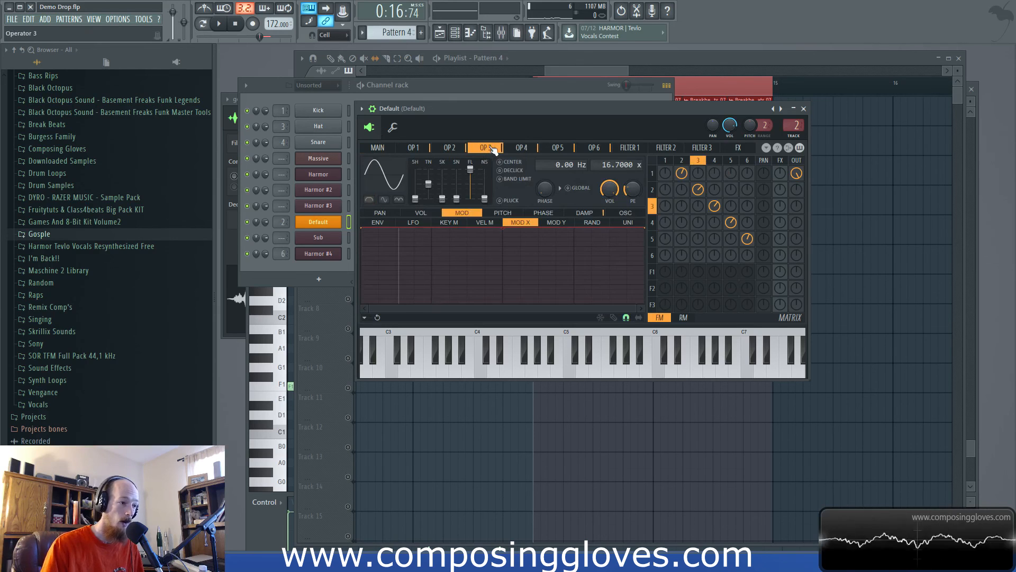
{"action": "left_click", "coordinate": [521, 147]}
{"action": "left_click", "coordinate": [369, 199]}
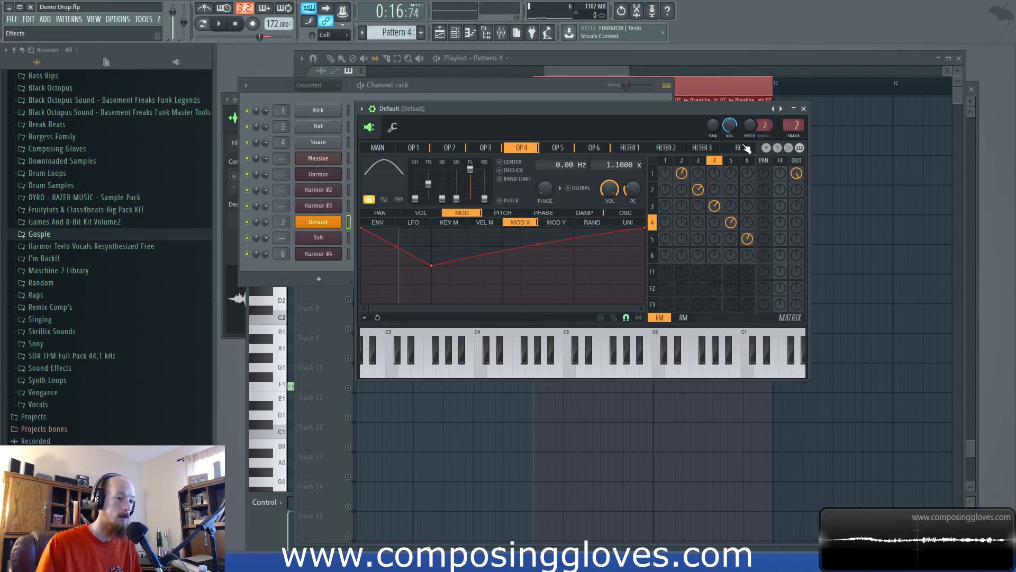
Examine operator 3's frequency ratio and review operators 4, 5, 6, 2 and 1, ending on the Sytrus main page
{"action": "left_click", "coordinate": [699, 160]}
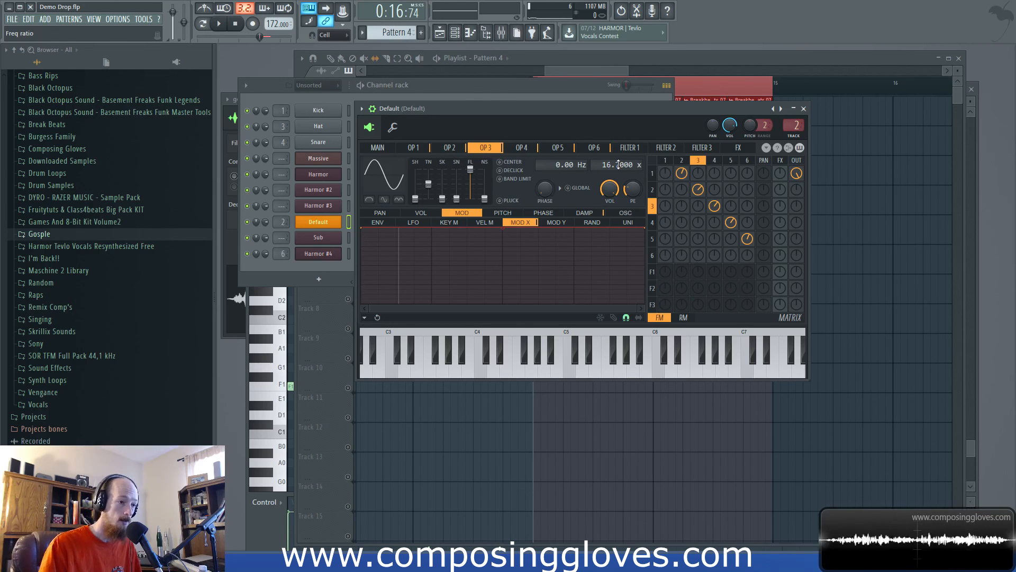
{"action": "left_click", "coordinate": [714, 161]}
{"action": "left_click", "coordinate": [731, 161]}
{"action": "left_click", "coordinate": [746, 163]}
{"action": "left_click", "coordinate": [681, 160]}
{"action": "left_click", "coordinate": [666, 160]}
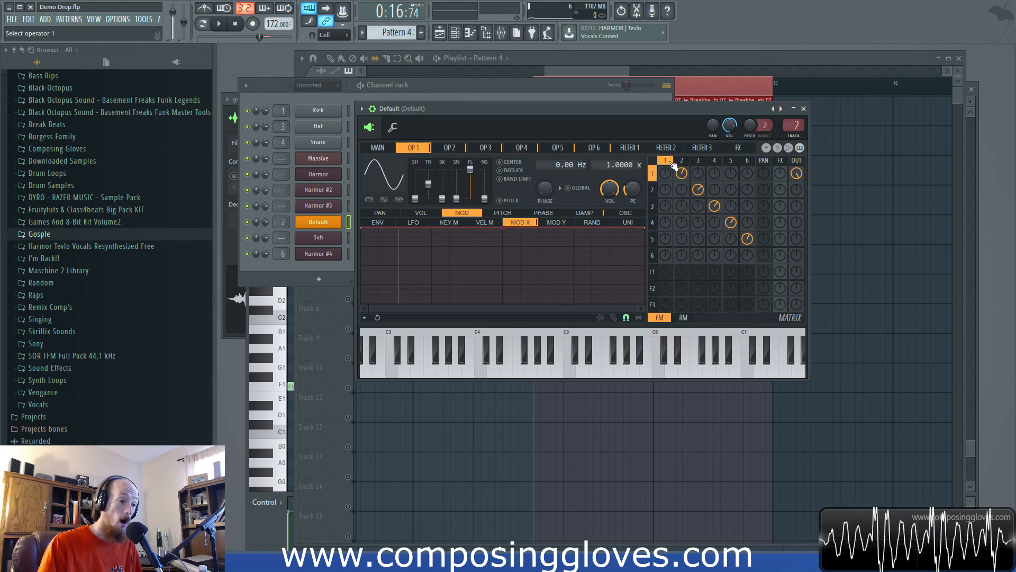
{"action": "left_click", "coordinate": [379, 148]}
{"action": "left_click_drag", "start_coordinate": [492, 115], "coordinate": [484, 111]}
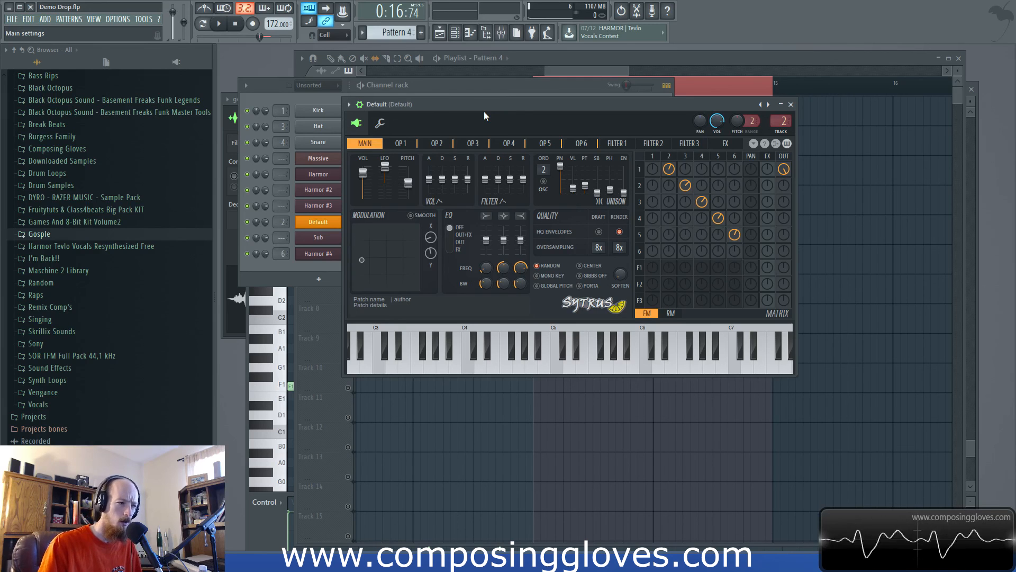
Return to the playlist and show the Breathy Rips and The Samples sections side by side
{"action": "left_click_drag", "start_coordinate": [573, 69], "coordinate": [585, 61]}
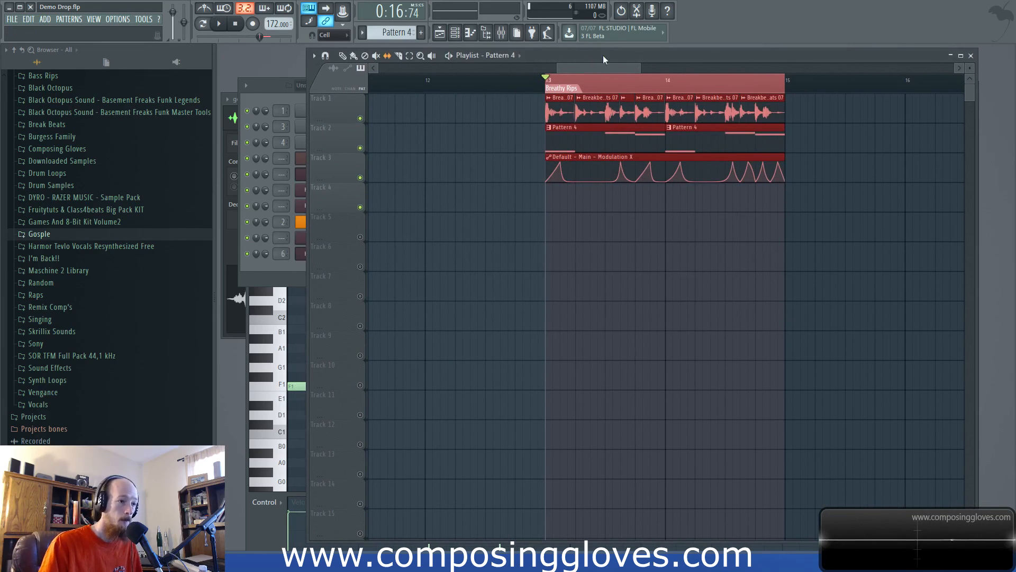
{"action": "scroll", "coordinate": [642, 105], "scroll_direction": "down", "scroll_amount": 5}
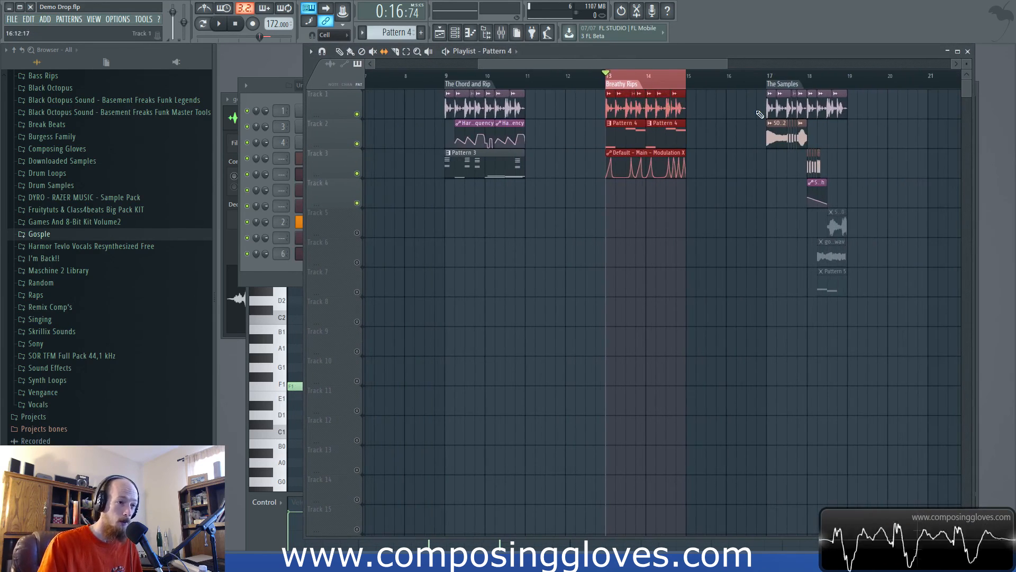
{"action": "left_click_drag", "start_coordinate": [760, 113], "coordinate": [587, 104]}
{"action": "scroll", "coordinate": [641, 131], "scroll_direction": "up", "scroll_amount": 2}
{"action": "left_click_drag", "start_coordinate": [641, 131], "coordinate": [612, 143]}
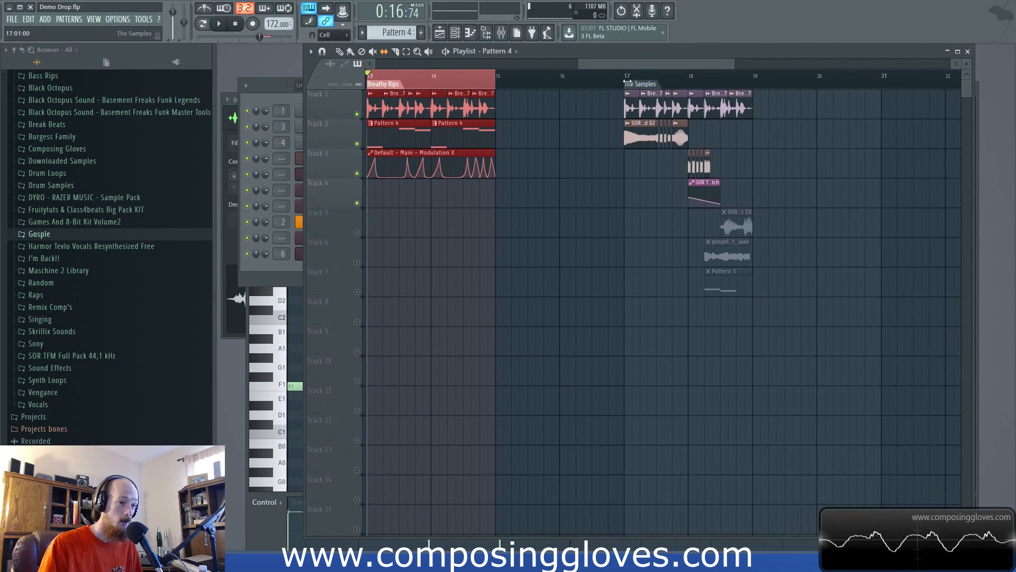
{"action": "left_click_drag", "start_coordinate": [551, 119], "coordinate": [606, 120]}
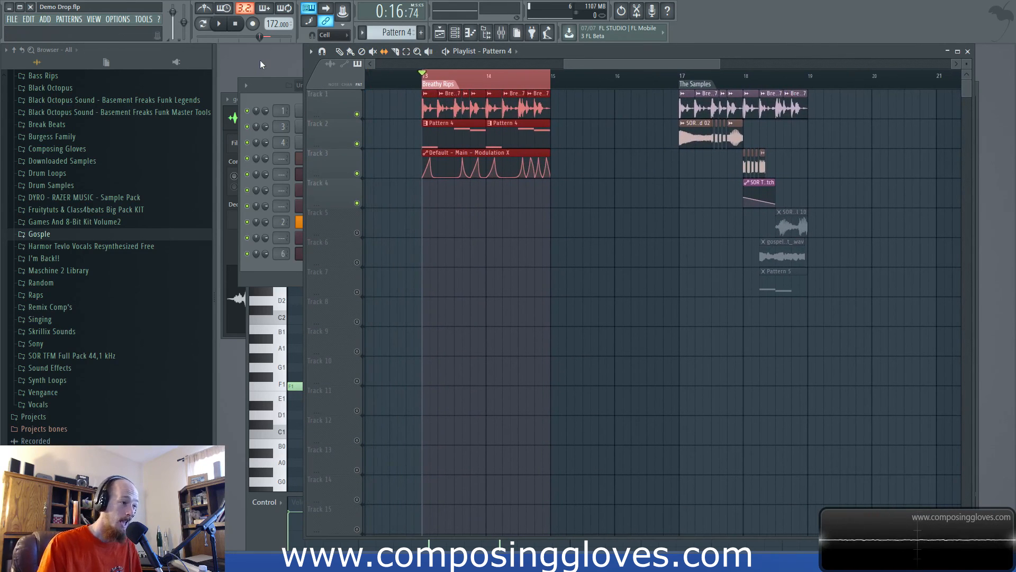
Show the Default synth's mixer track and inspect its Fruity parametric EQ 2, Maximus and Fruity Reeverb 2 effects
{"action": "key", "text": "F6"}
{"action": "left_click", "coordinate": [318, 222]}
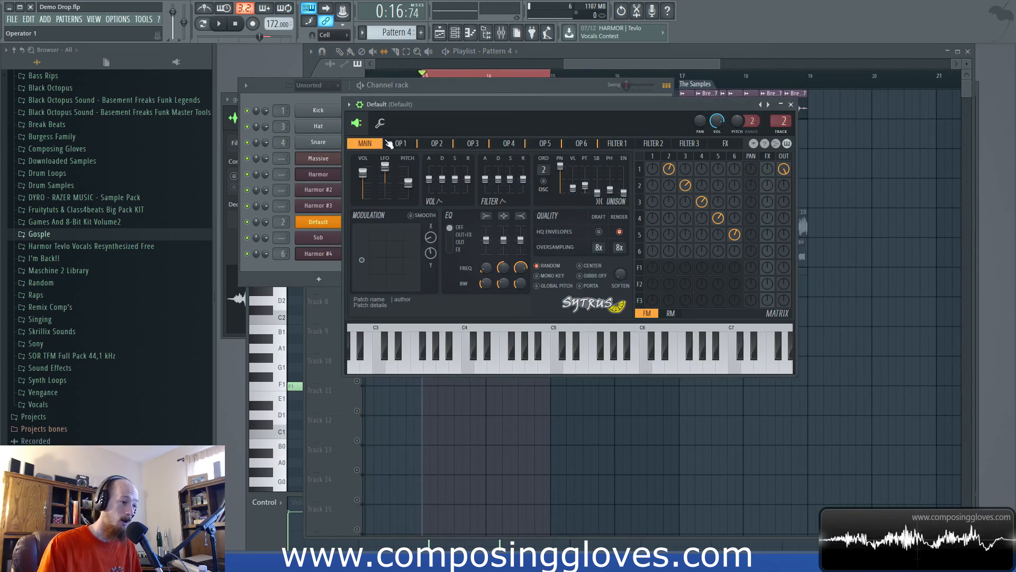
{"action": "left_click", "coordinate": [501, 33]}
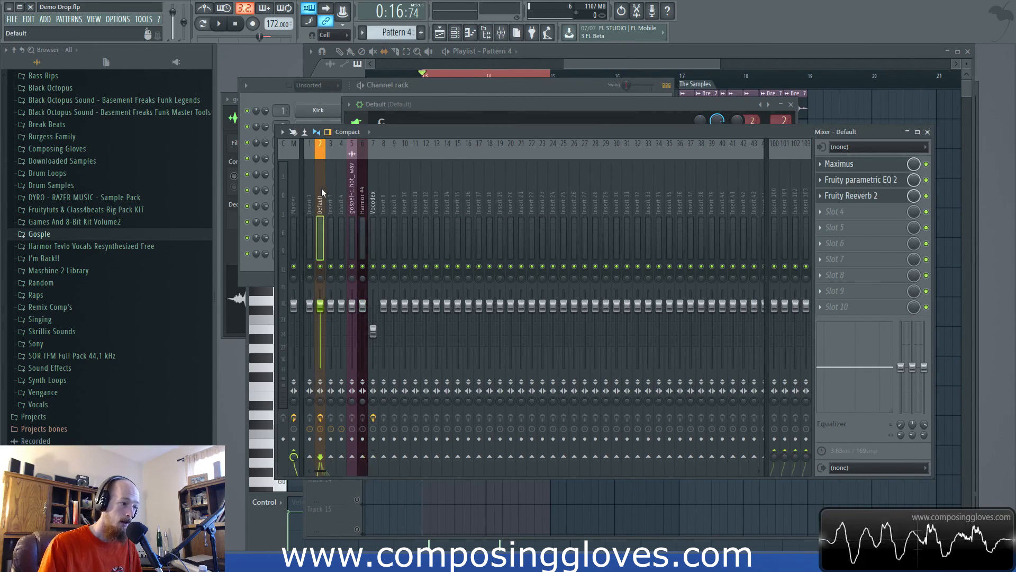
{"action": "left_click", "coordinate": [860, 180]}
{"action": "left_click", "coordinate": [858, 167]}
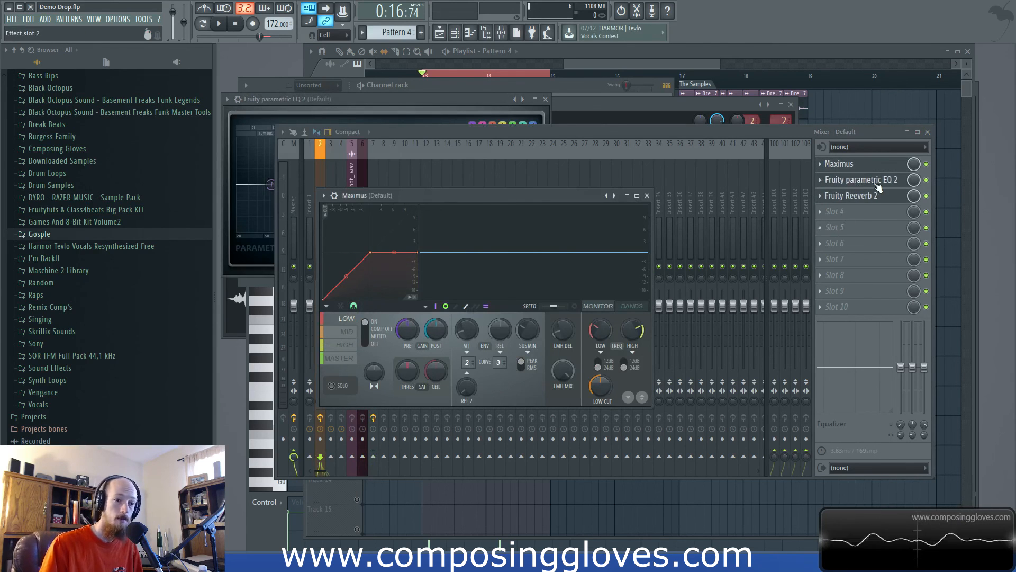
{"action": "left_click", "coordinate": [876, 194]}
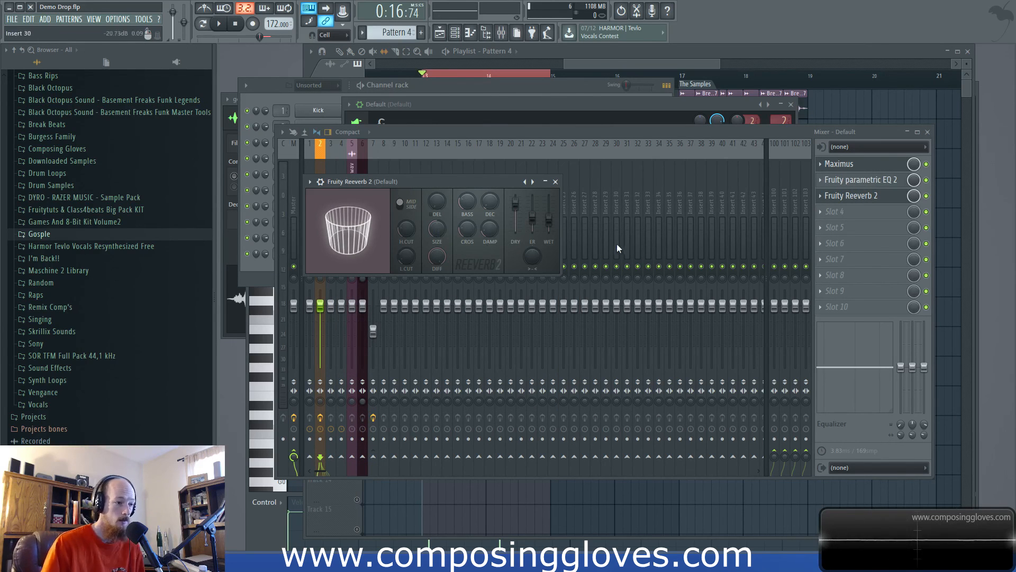
{"action": "left_click", "coordinate": [879, 201]}
{"action": "left_click", "coordinate": [878, 201]}
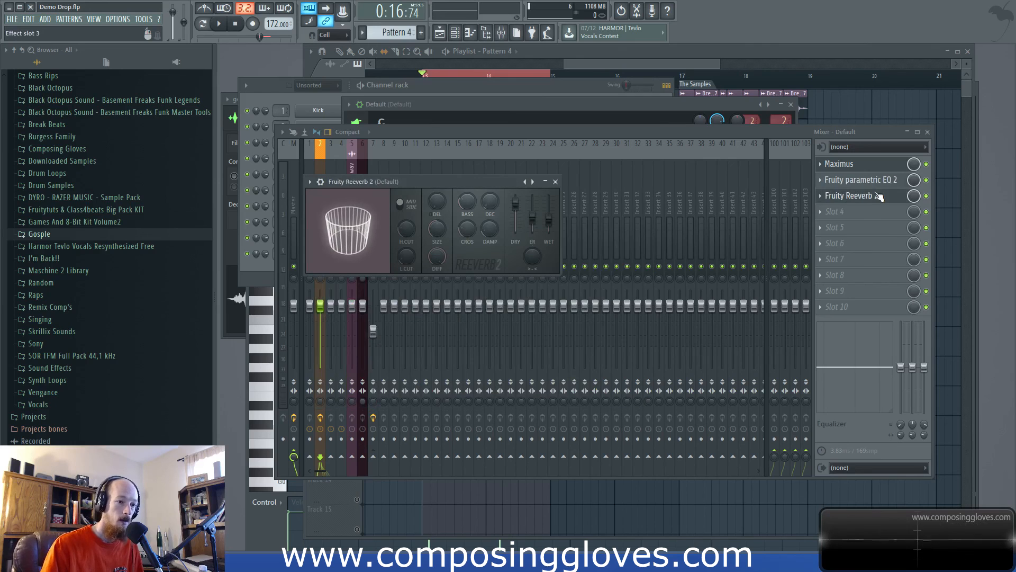
{"action": "left_click", "coordinate": [878, 200]}
{"action": "left_click", "coordinate": [878, 198]}
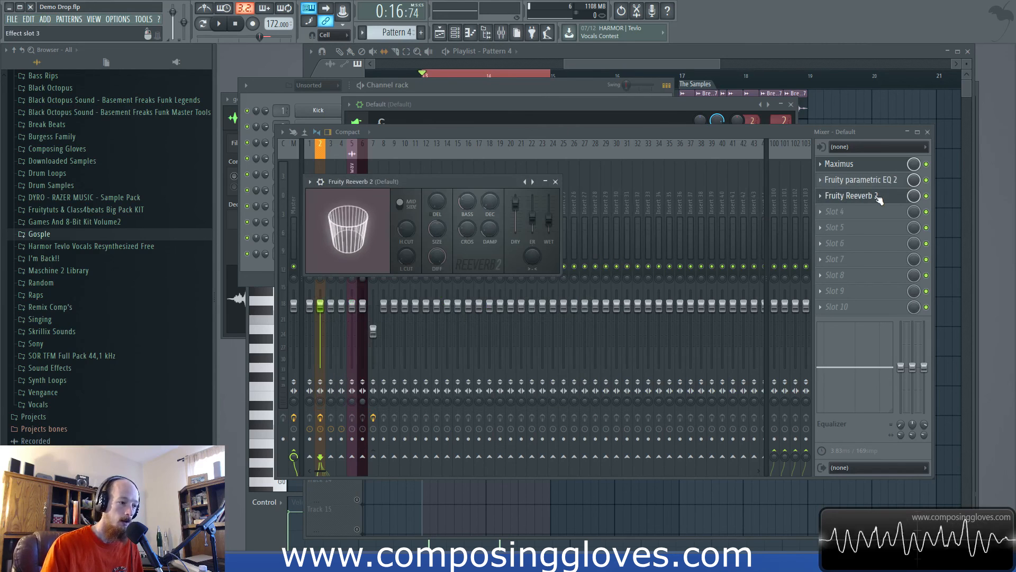
{"action": "left_click", "coordinate": [878, 199]}
Adjust band 4 of the Default track's Fruity parametric EQ 2 to a boost at about 348 Hz while auditioning the section
{"action": "left_click", "coordinate": [846, 181]}
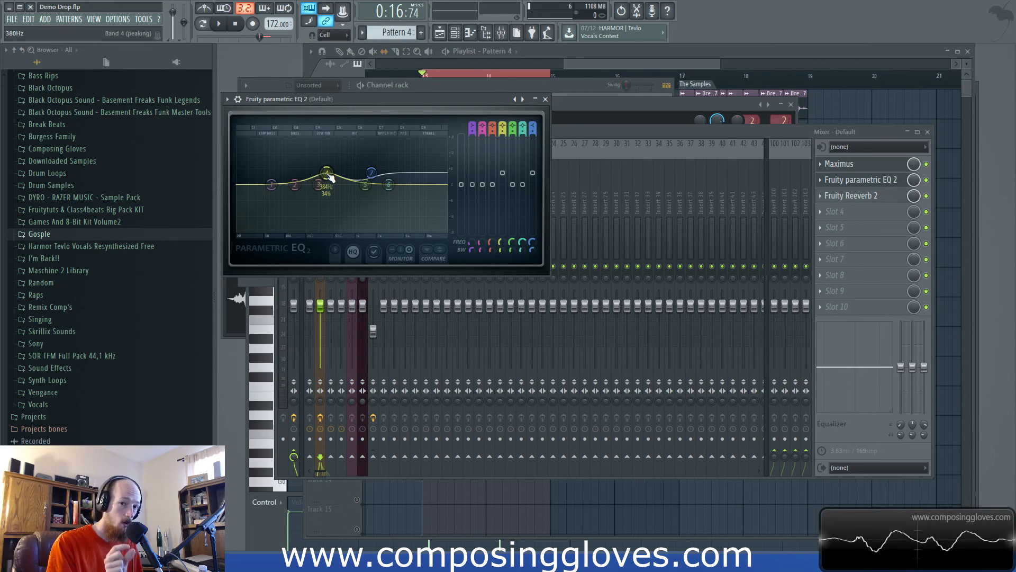
{"action": "left_click_drag", "start_coordinate": [328, 175], "coordinate": [322, 185]}
{"action": "key", "text": "space"}
{"action": "left_click_drag", "start_coordinate": [326, 187], "coordinate": [328, 180]}
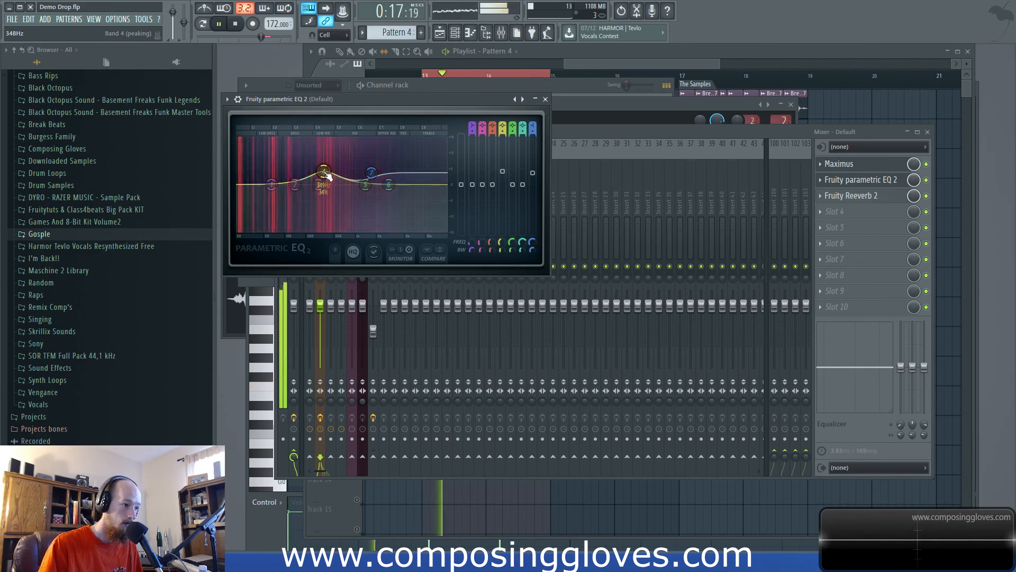
{"action": "key", "text": "space"}
Make a time selection over The Samples section, bars 17 to 18, and unmute all the playlist tracks
{"action": "mouse_move", "coordinate": [625, 61]}
{"action": "left_mouse_down"}
{"action": "mouse_move", "coordinate": [789, 100]}
{"action": "mouse_move", "coordinate": [767, 106]}
{"action": "left_mouse_up"}
{"action": "right_click", "coordinate": [344, 208]}
{"action": "left_click", "coordinate": [322, 216]}
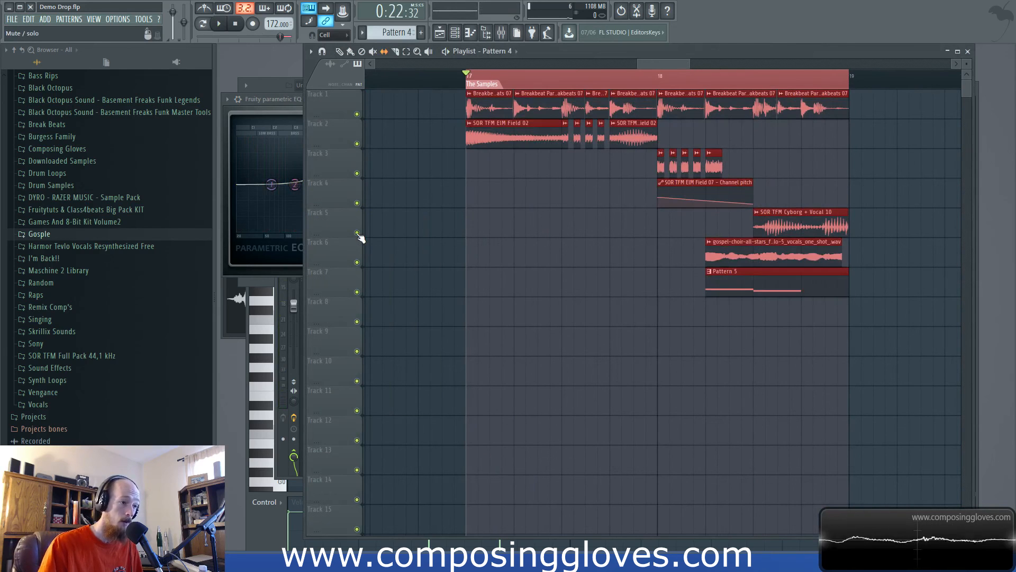
Inspect the channel settings of the gospel choir vocal sample on Track 6 and return to the playlist
{"action": "scroll", "coordinate": [551, 252], "scroll_direction": "down", "scroll_amount": 3}
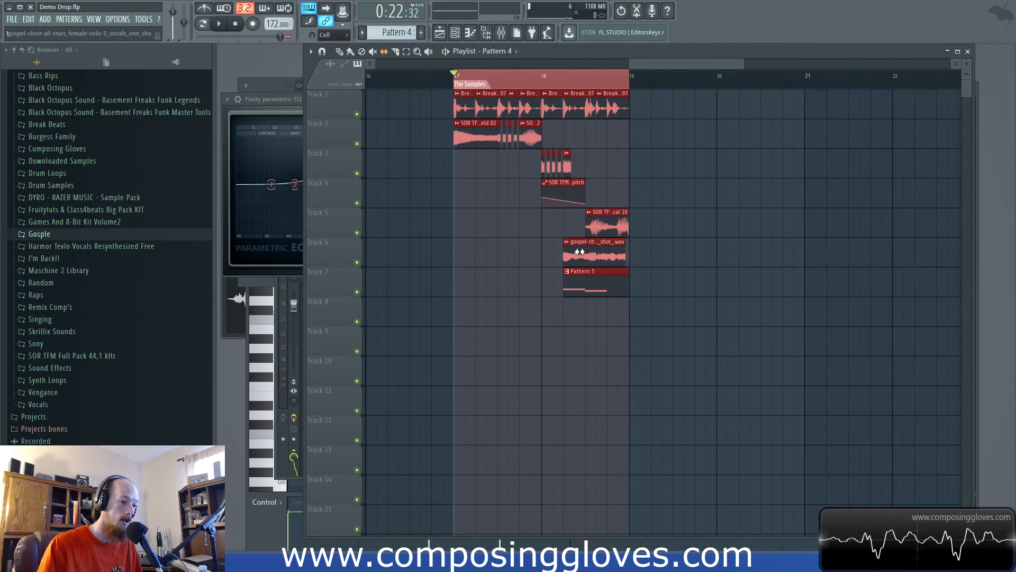
{"action": "scroll", "coordinate": [585, 260], "scroll_direction": "up", "scroll_amount": 3}
{"action": "double_click", "coordinate": [585, 261]}
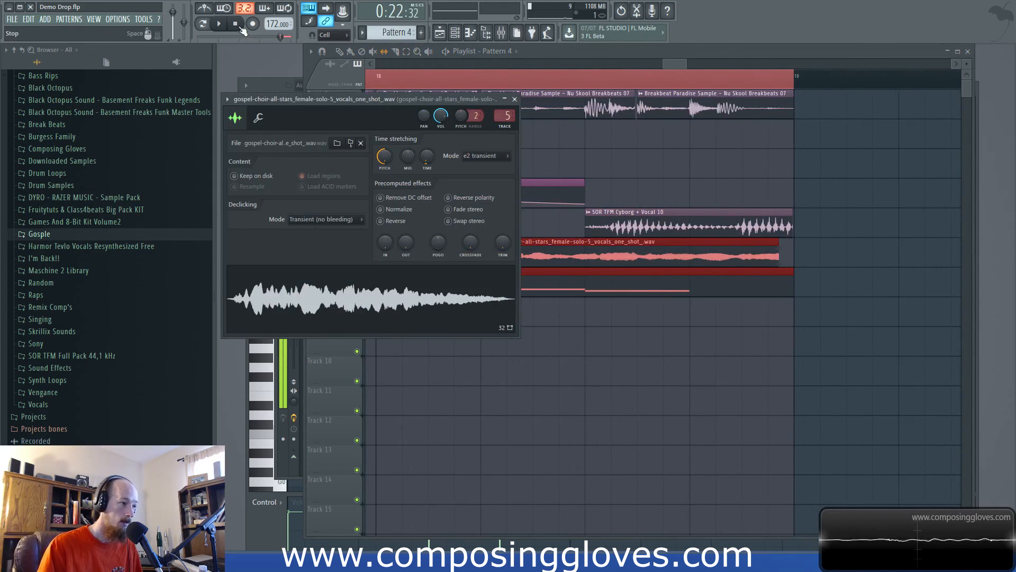
{"action": "left_click", "coordinate": [676, 75]}
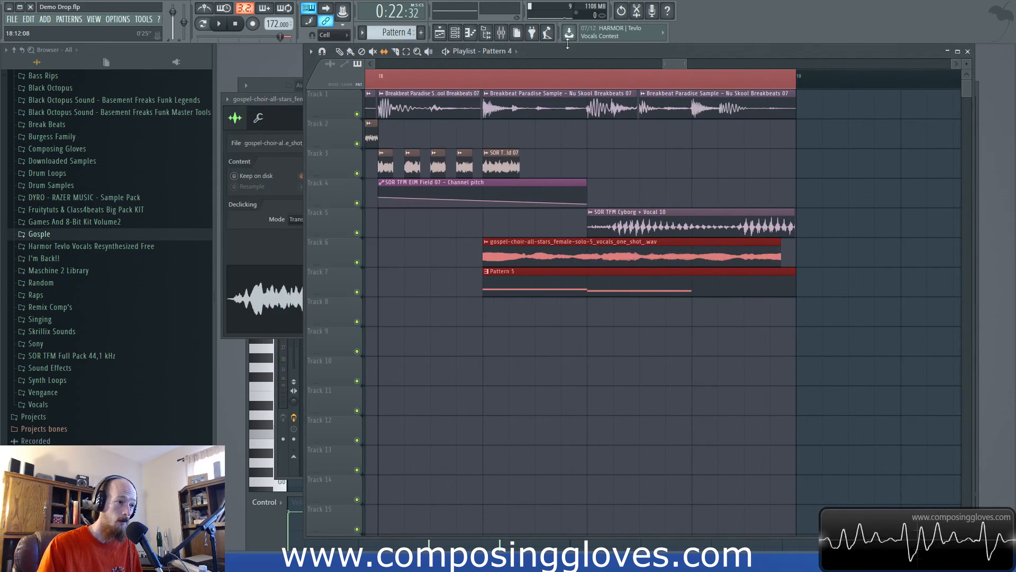
Show the gospel vocal's routing on mixer track 5 and return to The Samples section in the playlist
{"action": "left_click", "coordinate": [500, 32]}
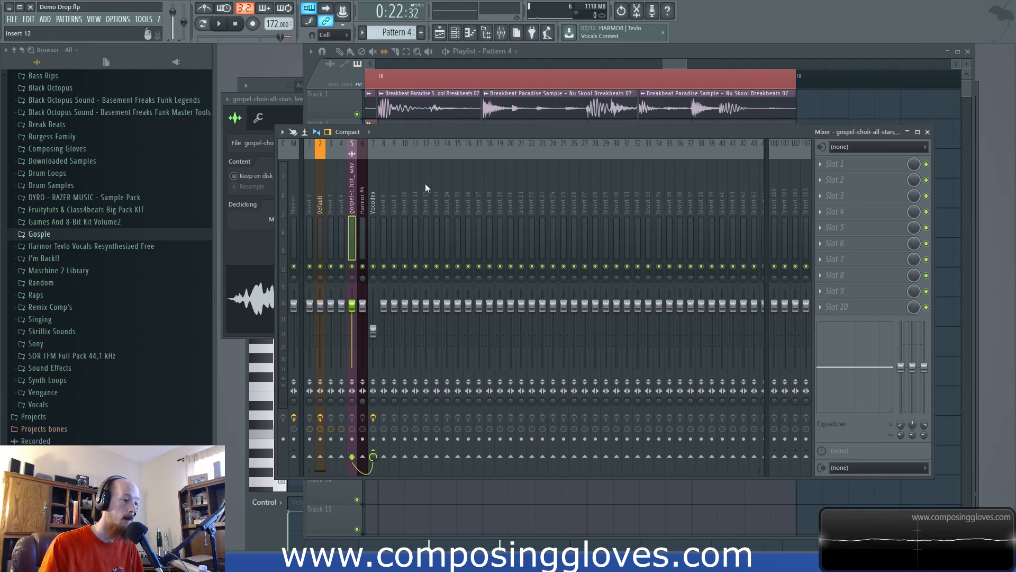
{"action": "left_click", "coordinate": [524, 109]}
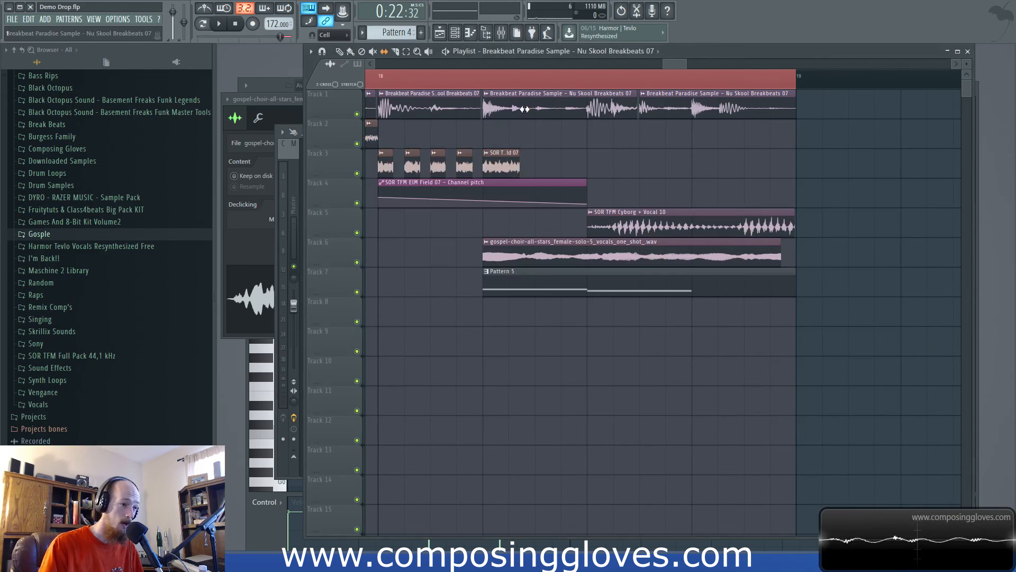
{"action": "scroll", "coordinate": [645, 155], "scroll_direction": "left", "scroll_amount": 6}
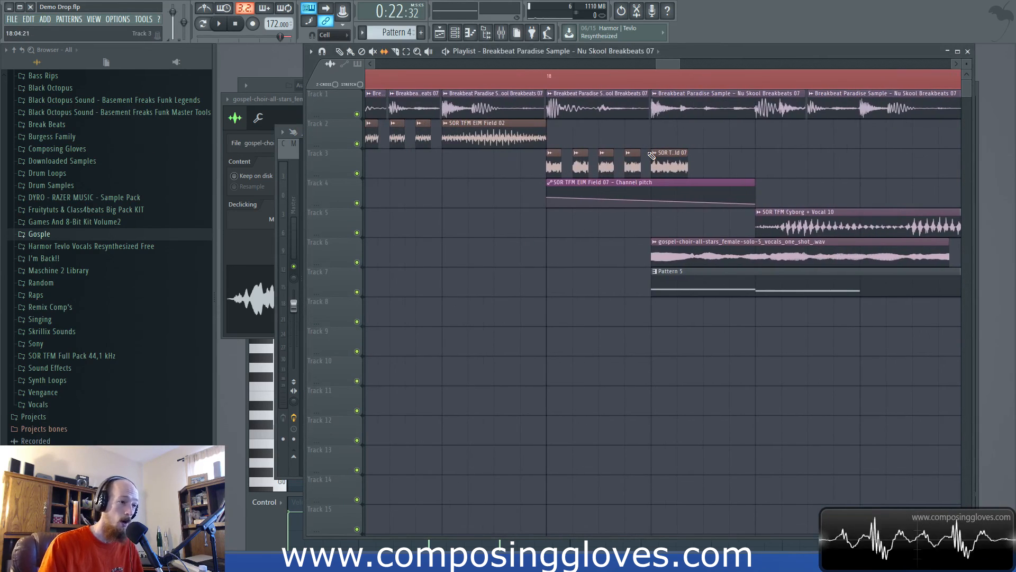
{"action": "scroll", "coordinate": [651, 154], "scroll_direction": "down", "scroll_amount": 2}
Check the channel rack and its Default Sytrus, and bring the playlist back to the front
{"action": "key", "text": "F6"}
{"action": "left_click", "coordinate": [321, 86]}
{"action": "left_click", "coordinate": [316, 131]}
{"action": "left_click", "coordinate": [334, 220]}
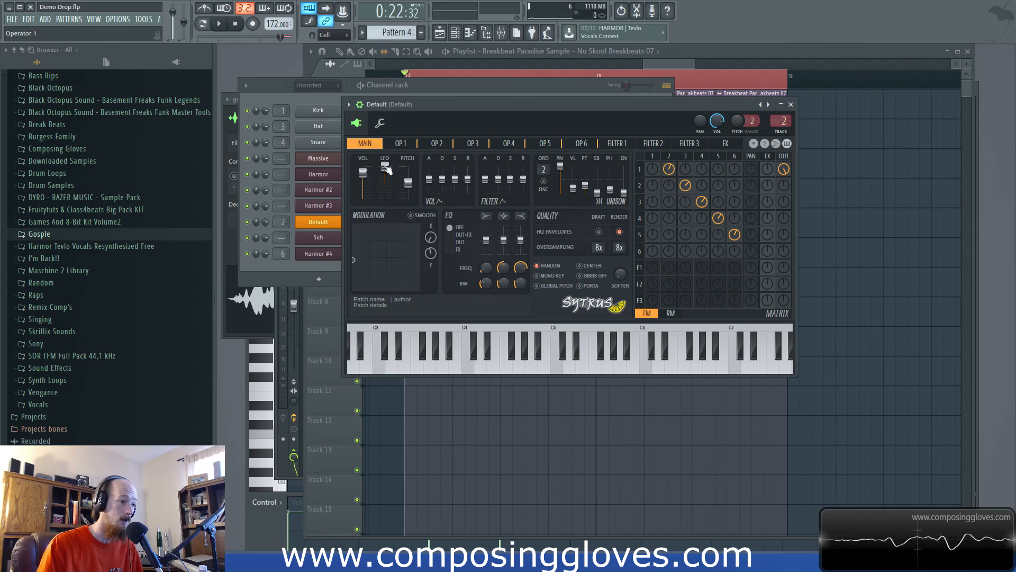
{"action": "left_click", "coordinate": [310, 268]}
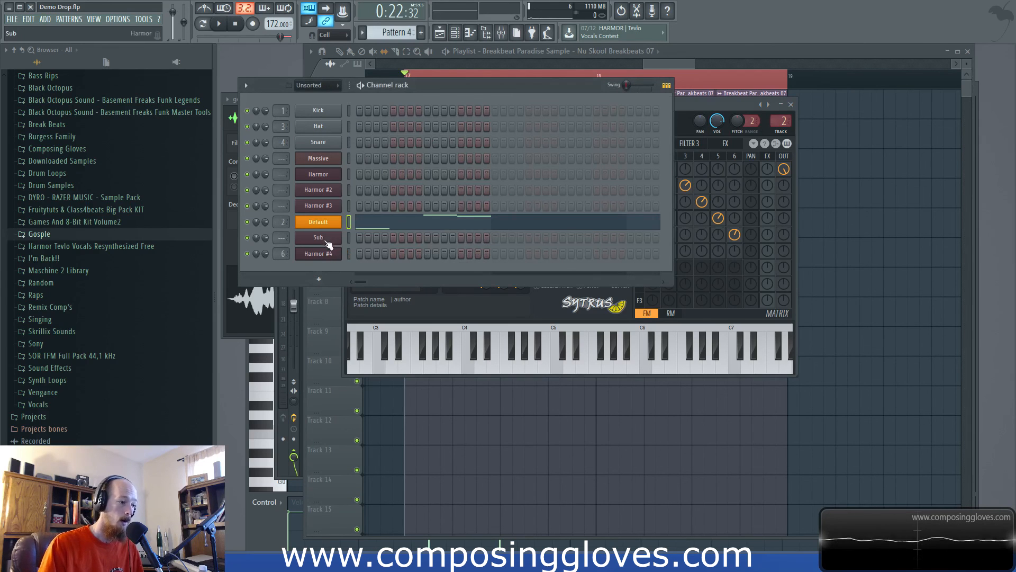
{"action": "left_click", "coordinate": [661, 62]}
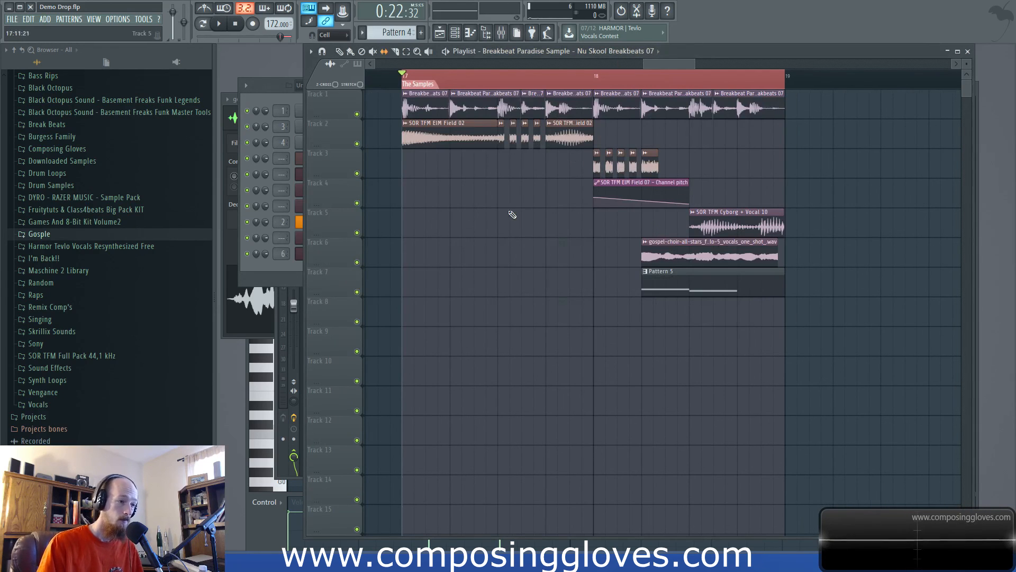
Select the SOR TFM clips on tracks 3 to 5 and find the SOR TFM Full Pack 44,1 kHz folder in the browser
{"action": "left_click_drag", "start_coordinate": [402, 126], "coordinate": [693, 169]}
{"action": "left_click_drag", "start_coordinate": [682, 224], "coordinate": [944, 226]}
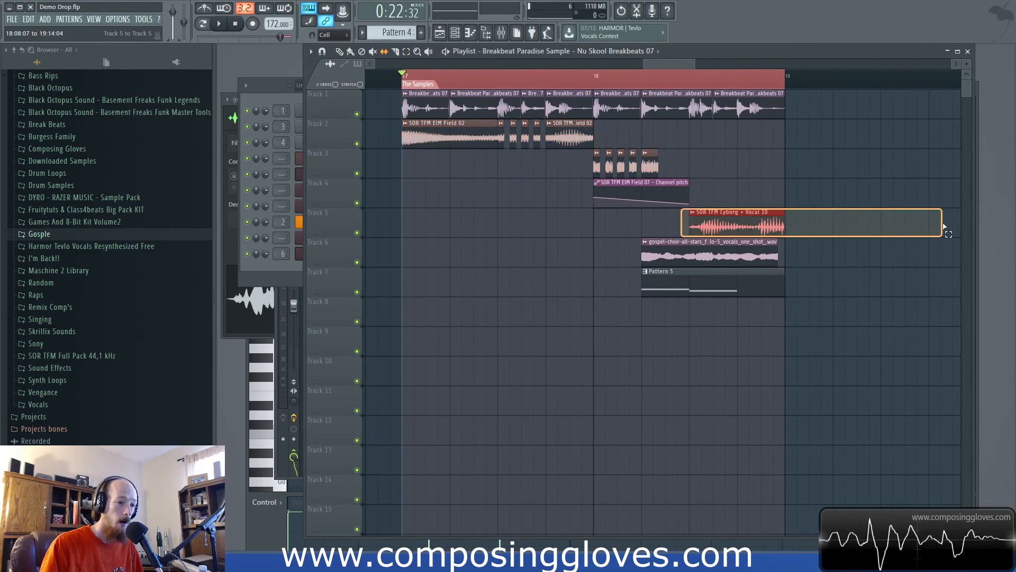
{"action": "left_click_drag", "start_coordinate": [560, 153], "coordinate": [873, 228]}
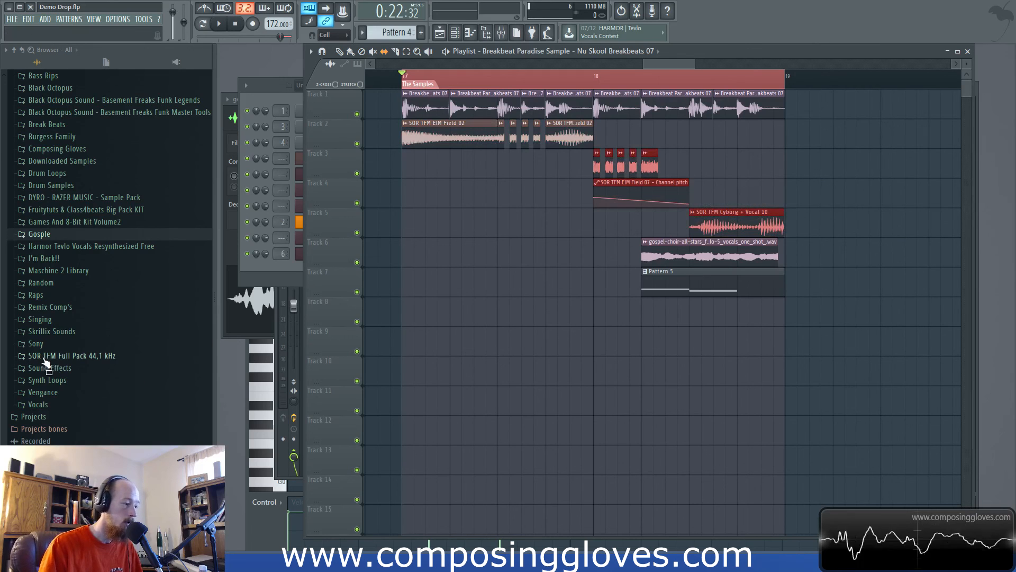
{"action": "left_click", "coordinate": [64, 358]}
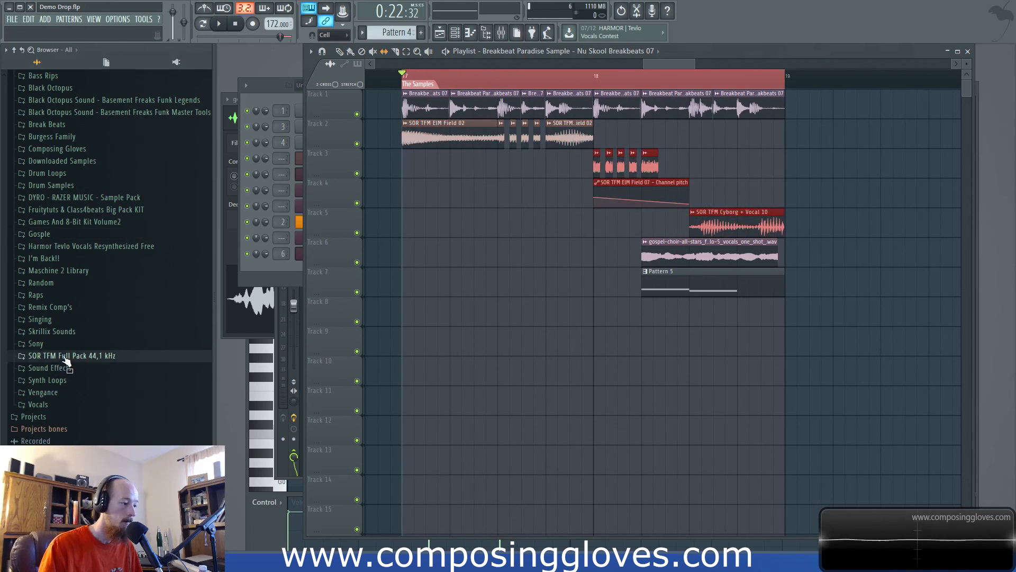
Browse the SOR TFM Full Pack 44,1 kHz folder and audition SOR TFM Bass 05 A and SOR TFM ElM Field 02
{"action": "scroll", "coordinate": [201, 356], "scroll_direction": "down", "scroll_amount": 2}
{"action": "left_click", "coordinate": [137, 366]}
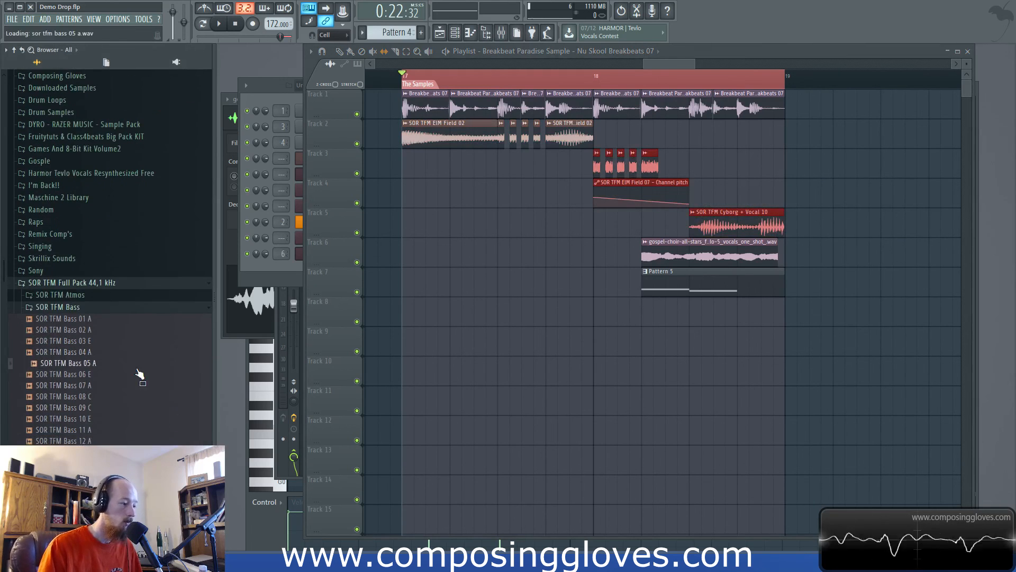
{"action": "left_click", "coordinate": [74, 308]}
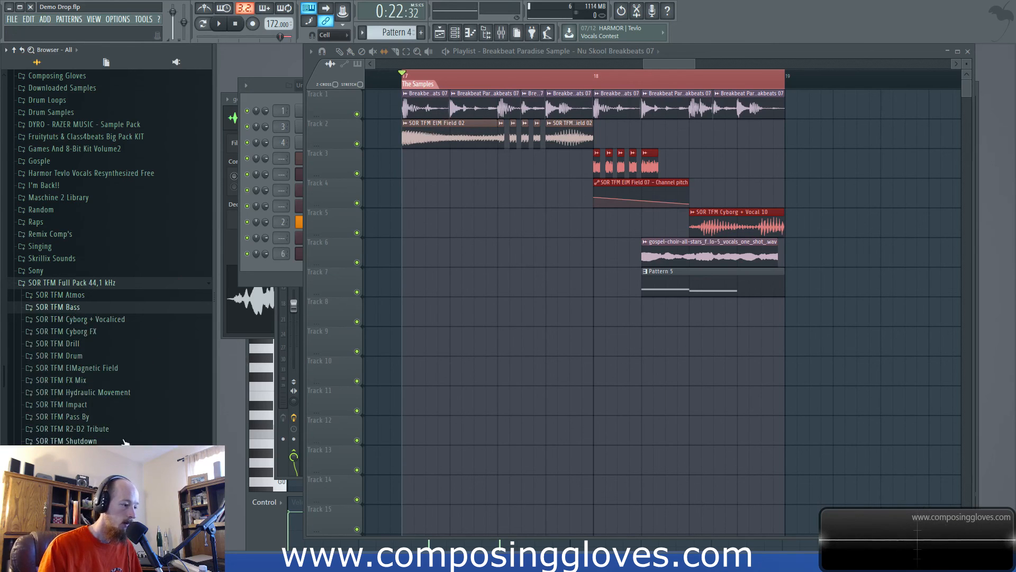
{"action": "left_click", "coordinate": [121, 367]}
{"action": "left_click", "coordinate": [108, 390]}
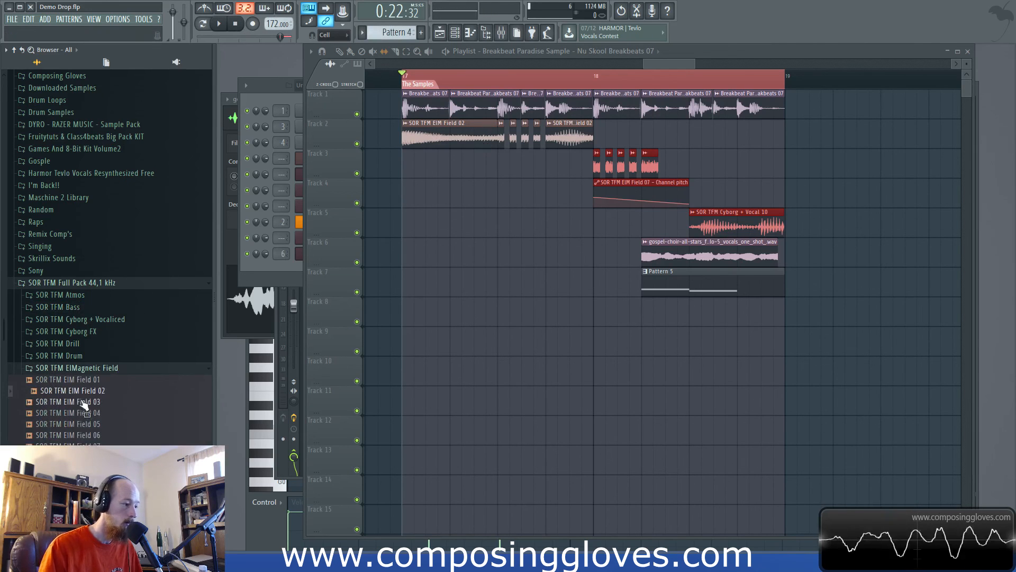
Inspect the channel settings of the SOR TFM Cyborg + Vocal 10 sample on Track 5 and return to the playlist
{"action": "double_click", "coordinate": [742, 226]}
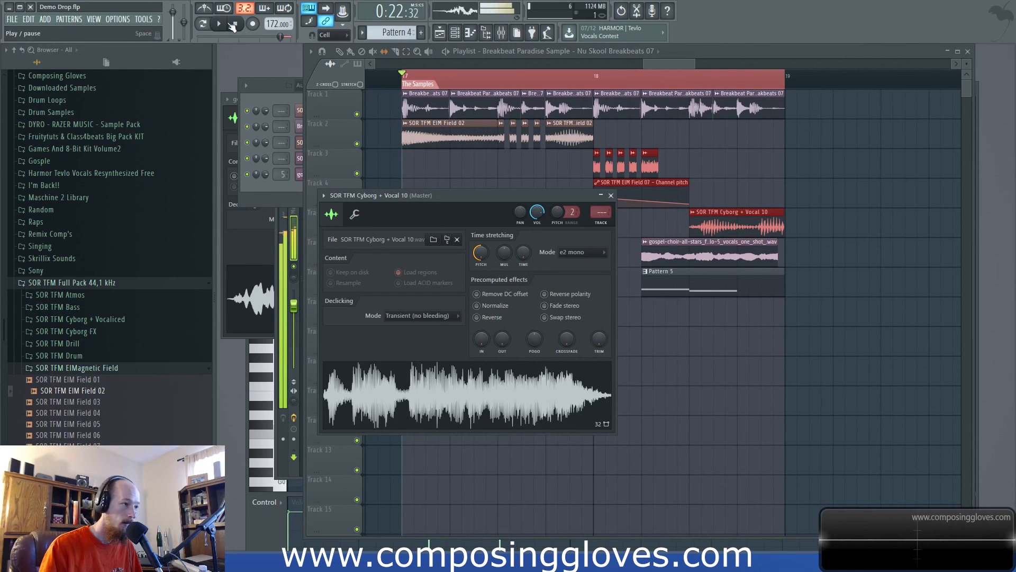
{"action": "left_click", "coordinate": [678, 65]}
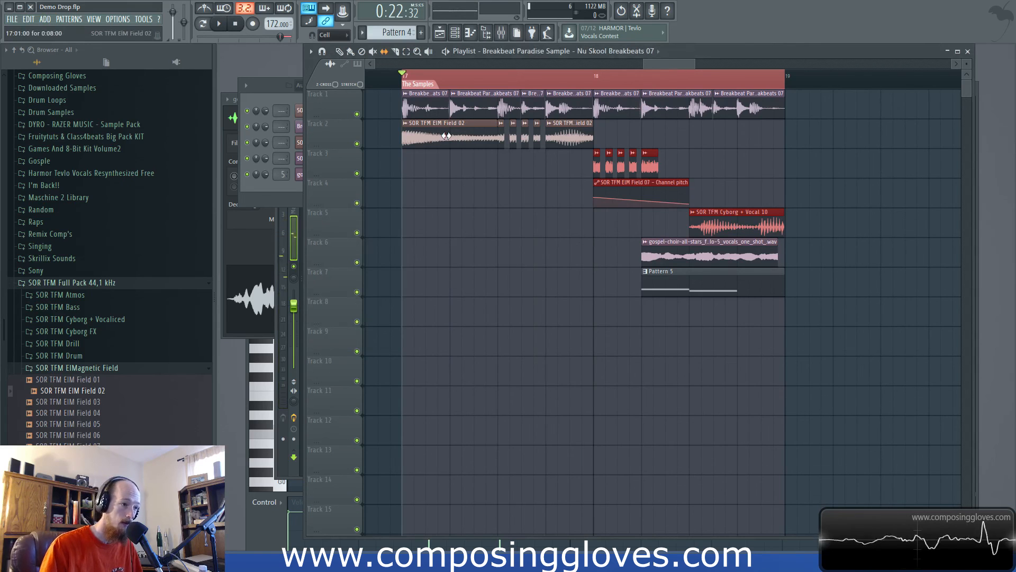
{"action": "scroll", "coordinate": [447, 136], "scroll_direction": "down", "scroll_amount": 4}
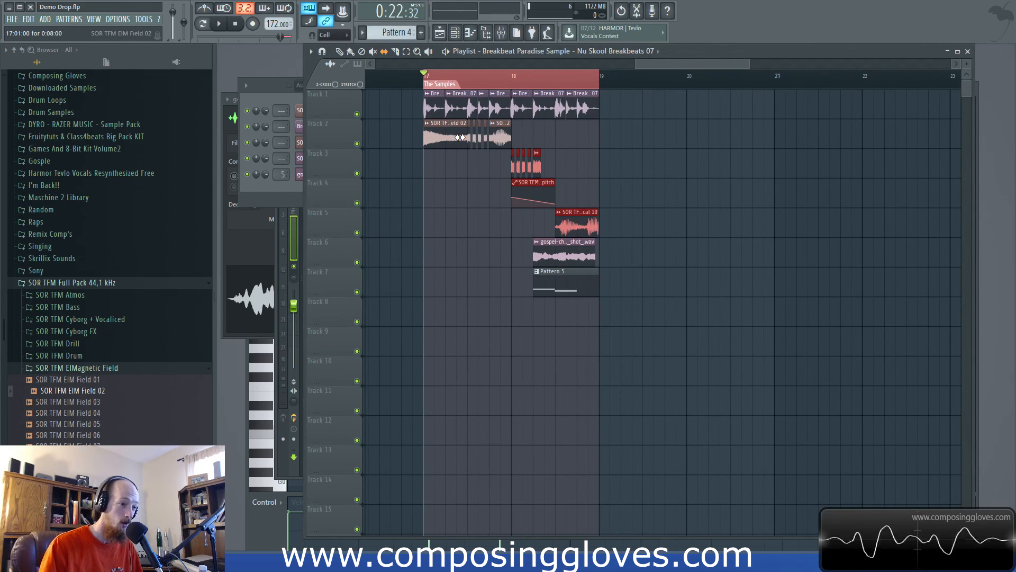
Collapse the SOR TFM ElMagnetic Field and SOR TFM Full Pack 44,1 kHz folders in the browser
{"action": "left_click", "coordinate": [94, 368]}
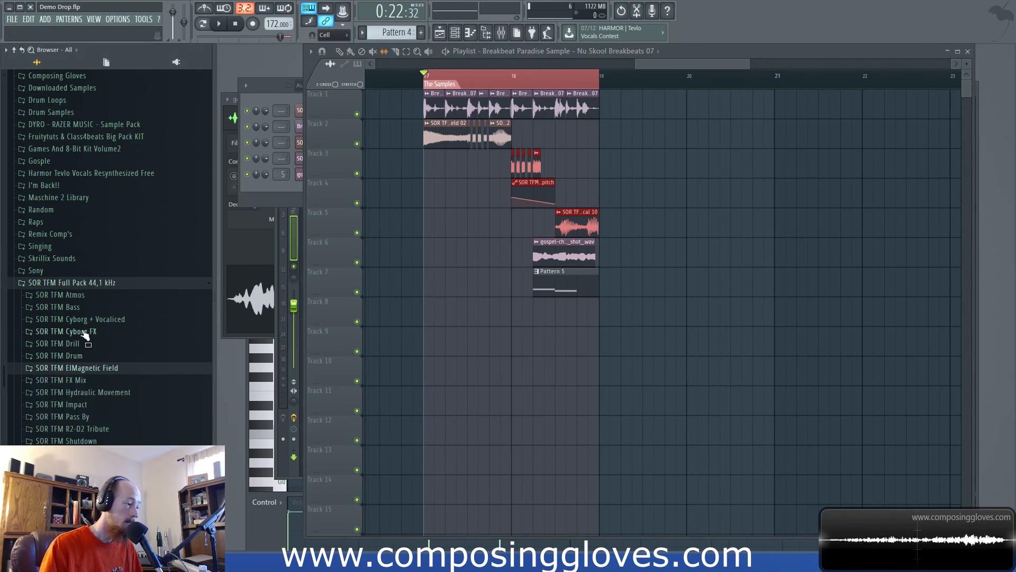
{"action": "left_click", "coordinate": [119, 287]}
{"action": "scroll", "coordinate": [553, 217], "scroll_direction": "up", "scroll_amount": 5}
{"action": "scroll", "coordinate": [560, 217], "scroll_direction": "down", "scroll_amount": 3}
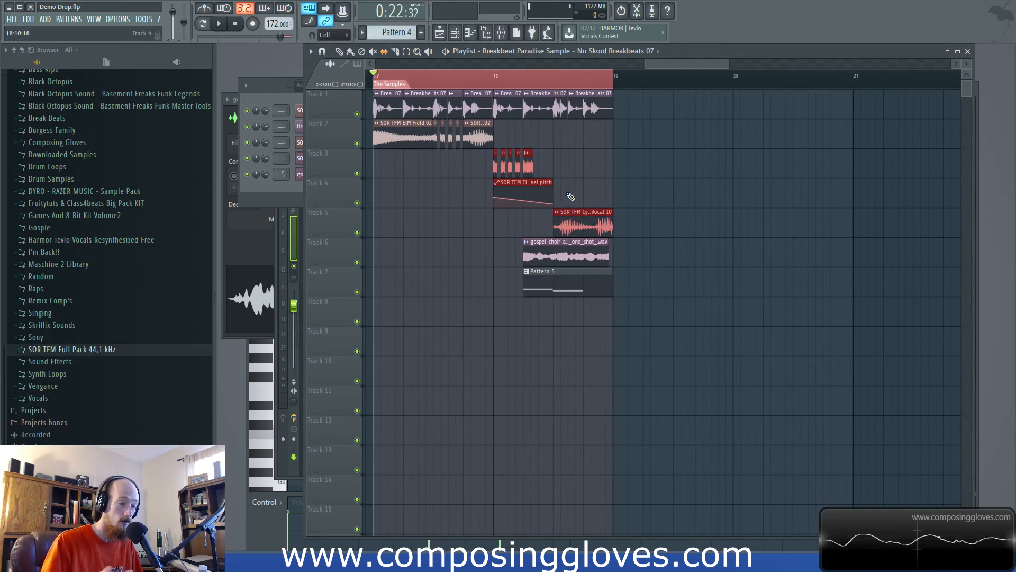
Show the Track 6 gospel vocal's channel settings, audition the duet-2 vocal from the Gosple One Shots folder, and return to the playlist
{"action": "double_click", "coordinate": [572, 251]}
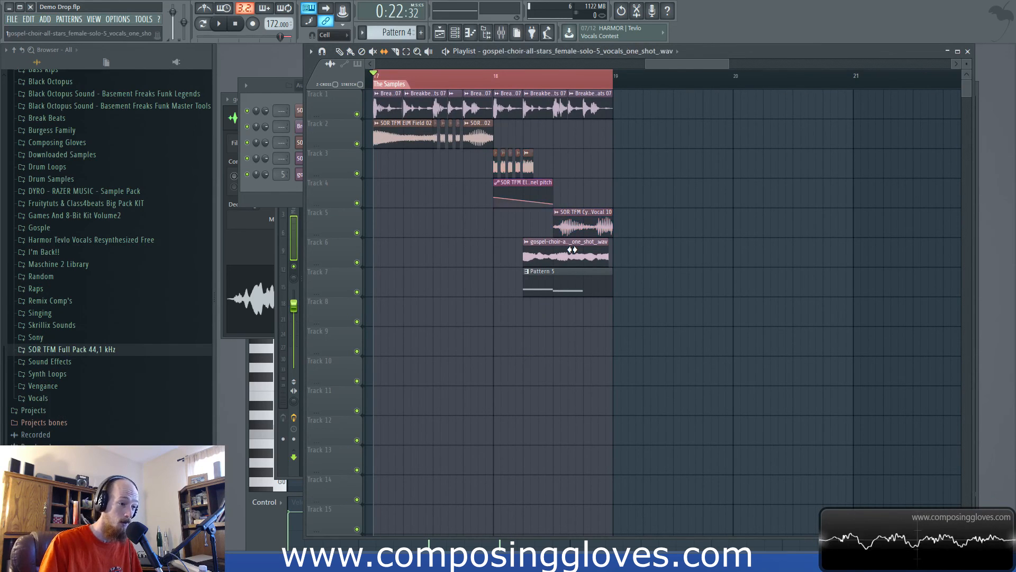
{"action": "left_click", "coordinate": [110, 230]}
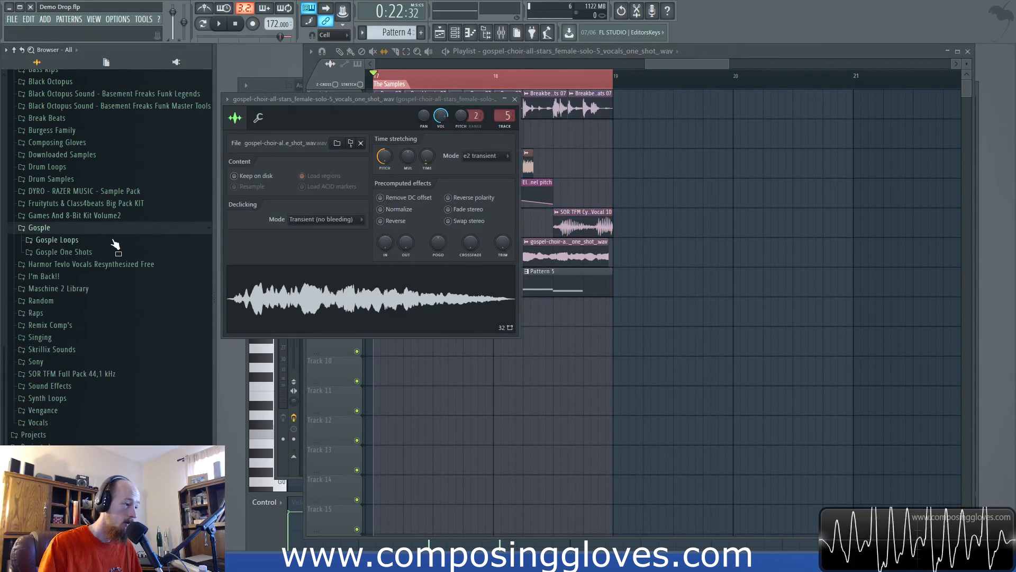
{"action": "left_click", "coordinate": [114, 242]}
{"action": "left_click", "coordinate": [117, 244]}
{"action": "left_click", "coordinate": [114, 256]}
{"action": "scroll", "coordinate": [114, 257], "scroll_direction": "down", "scroll_amount": 1}
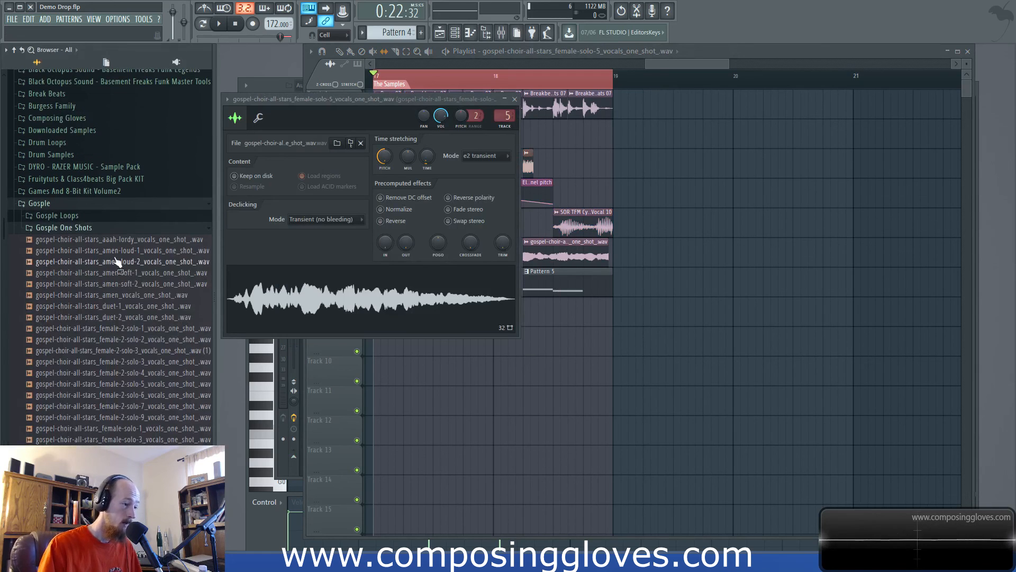
{"action": "scroll", "coordinate": [122, 268], "scroll_direction": "down", "scroll_amount": 2}
{"action": "left_click", "coordinate": [162, 250]}
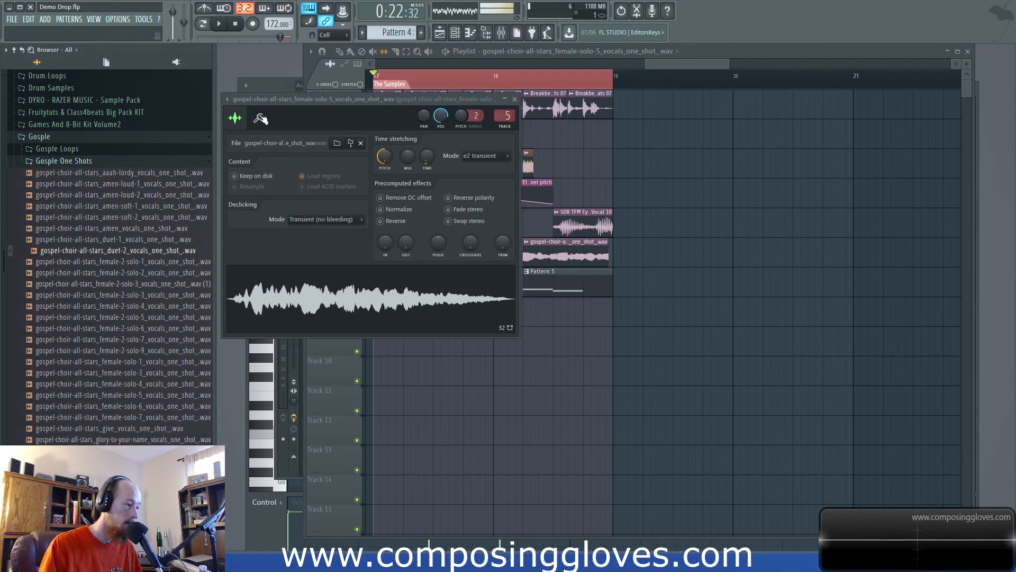
{"action": "left_click", "coordinate": [708, 59]}
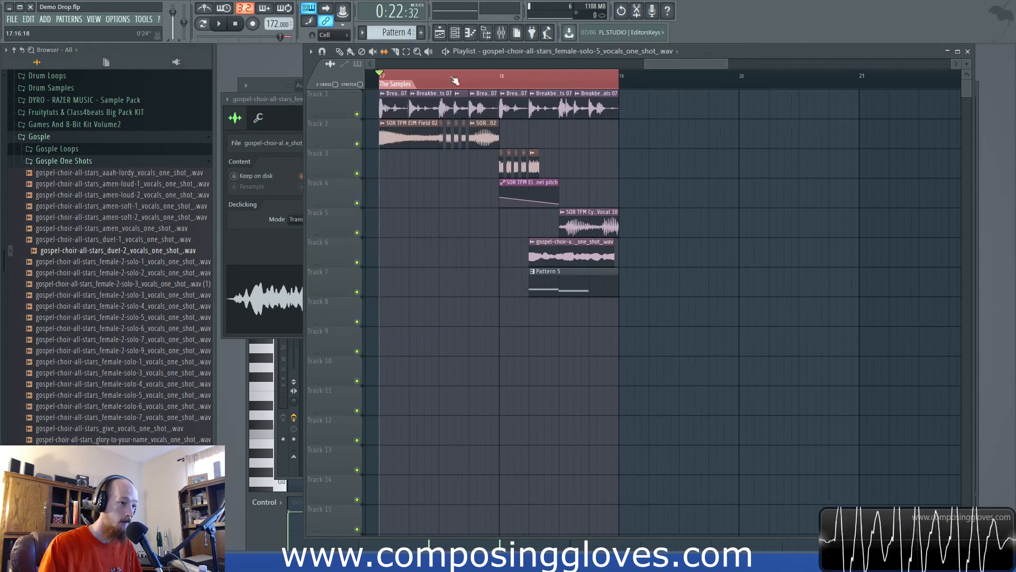
Filter the channel rack to Unsorted channels and display the Harmor #4 synth for inspection
{"action": "key", "text": "F6"}
{"action": "left_click", "coordinate": [324, 87]}
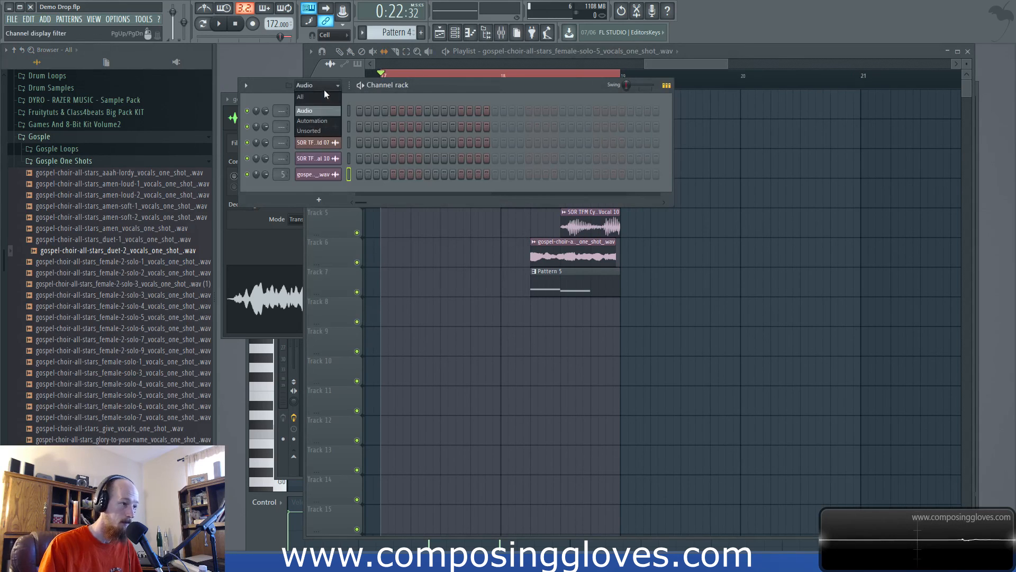
{"action": "left_click", "coordinate": [309, 131]}
{"action": "left_click", "coordinate": [319, 253]}
{"action": "left_click_drag", "start_coordinate": [582, 159], "coordinate": [544, 124]}
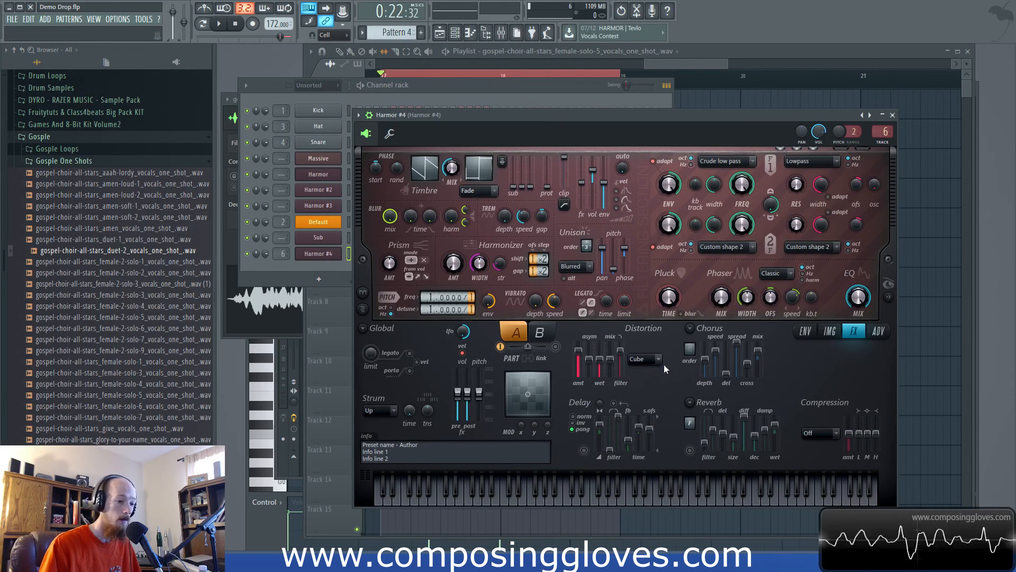
Inspect the Vocodex effect on mixer track 7 and bring the playlist back to the front
{"action": "left_click", "coordinate": [502, 33]}
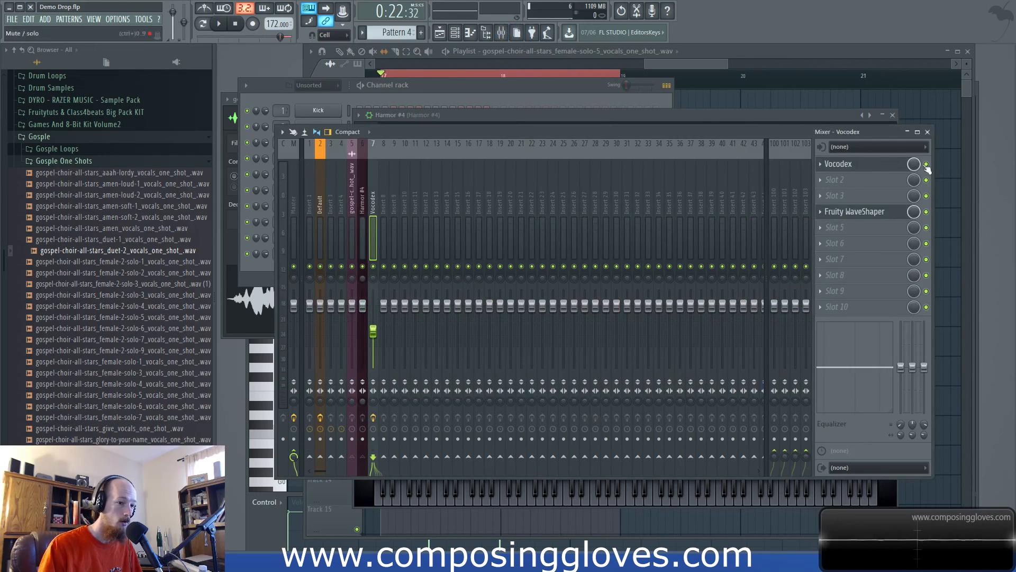
{"action": "left_click", "coordinate": [847, 164]}
{"action": "left_click_drag", "start_coordinate": [738, 325], "coordinate": [403, 115]}
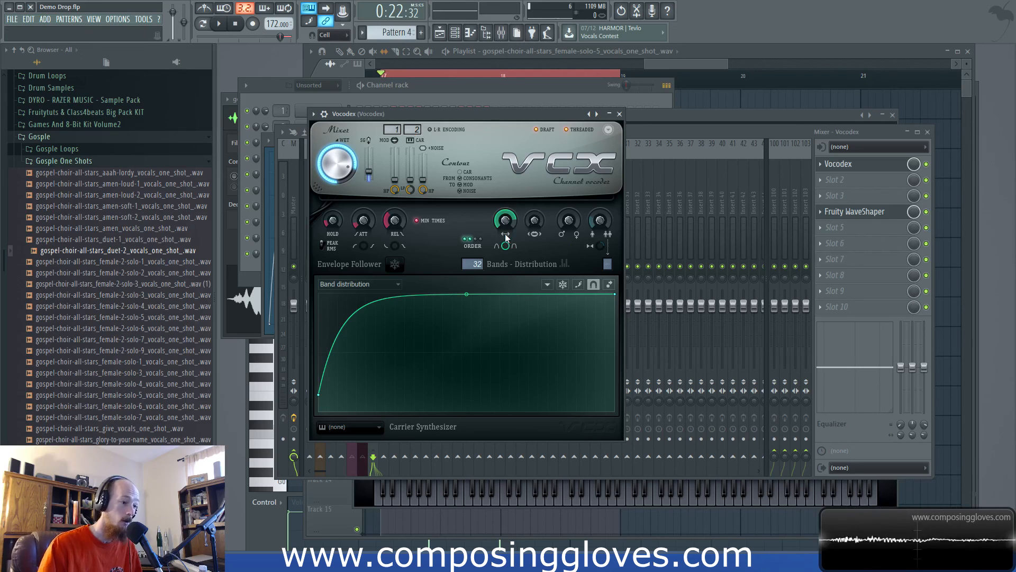
{"action": "left_click", "coordinate": [683, 63]}
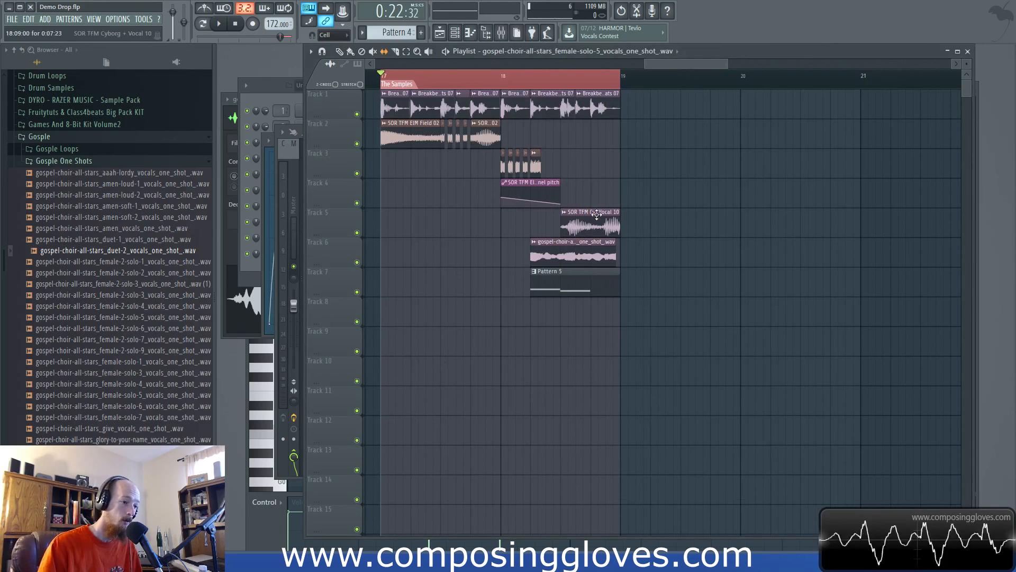
Play back The Samples section in the playlist, following the clips on tracks 3 to 7, and stop playback
{"action": "scroll", "coordinate": [594, 242], "scroll_direction": "up", "scroll_amount": 4}
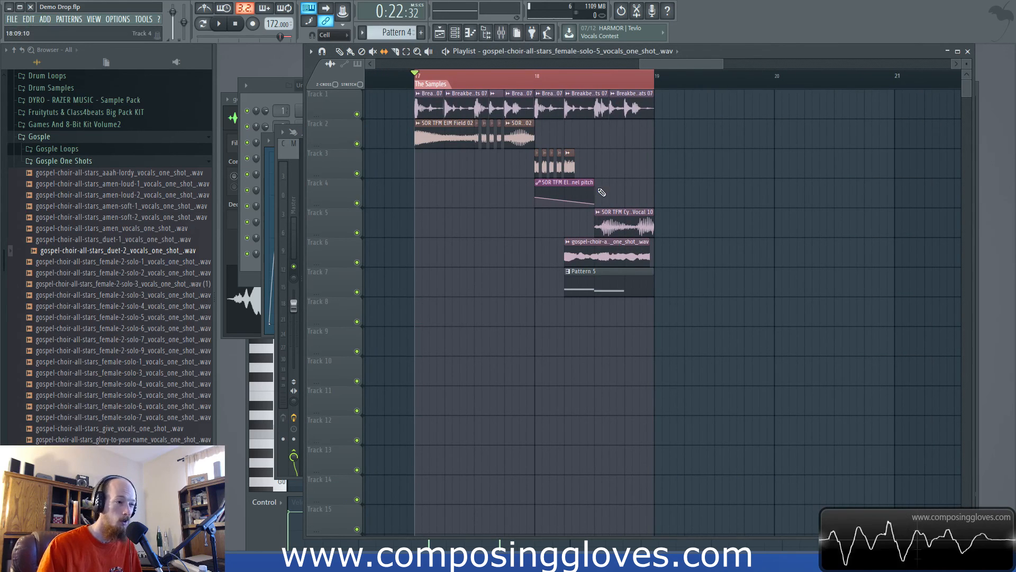
{"action": "scroll", "coordinate": [601, 174], "scroll_direction": "down", "scroll_amount": 2}
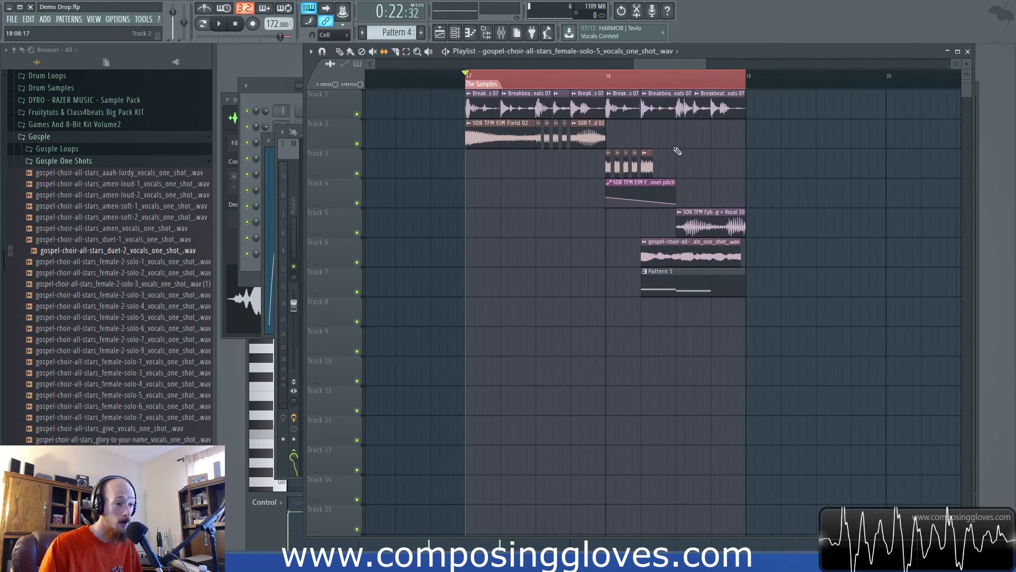
{"action": "left_click_drag", "start_coordinate": [659, 140], "coordinate": [639, 149]}
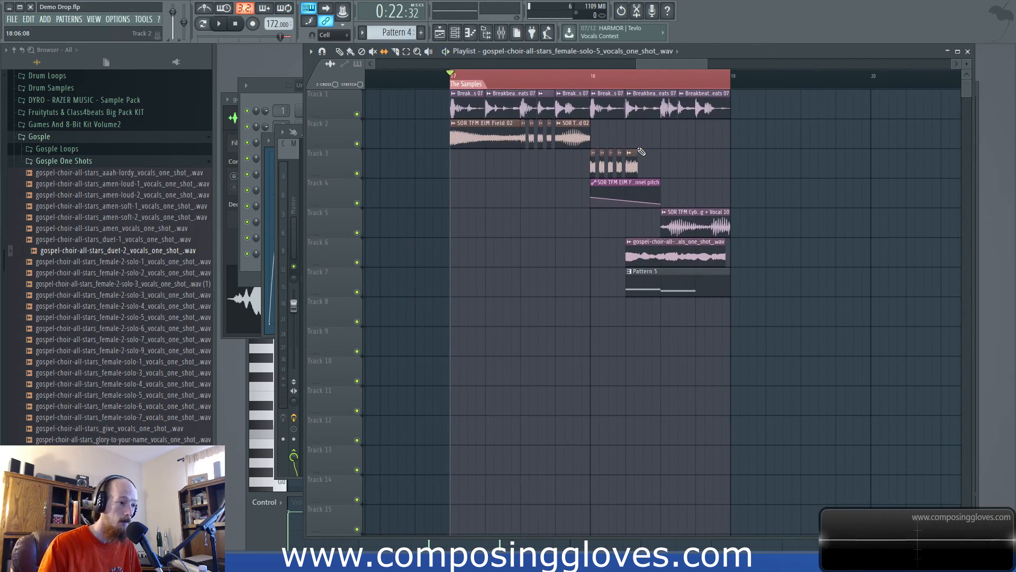
{"action": "key", "text": "space"}
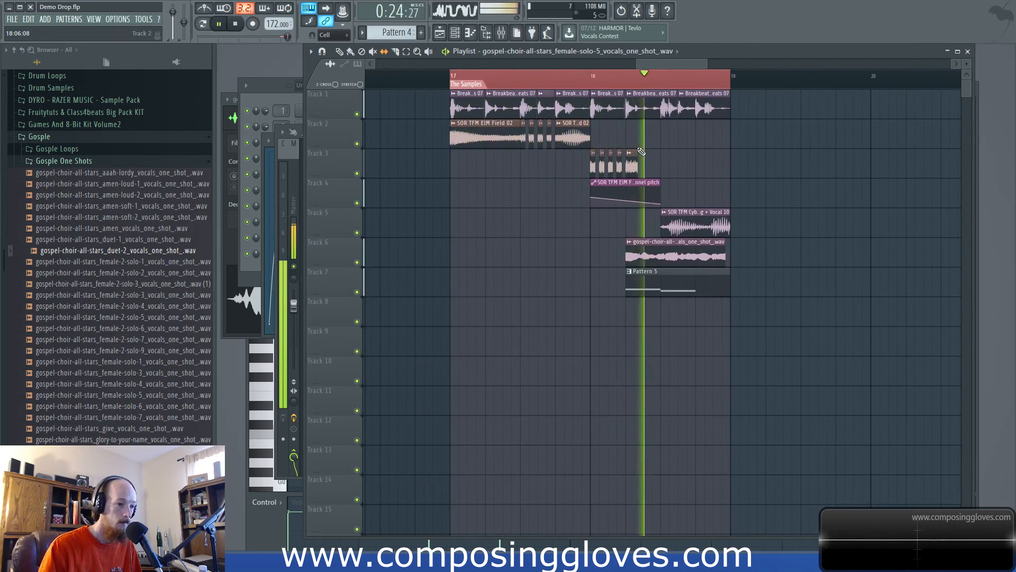
{"action": "left_click_drag", "start_coordinate": [641, 153], "coordinate": [595, 153]}
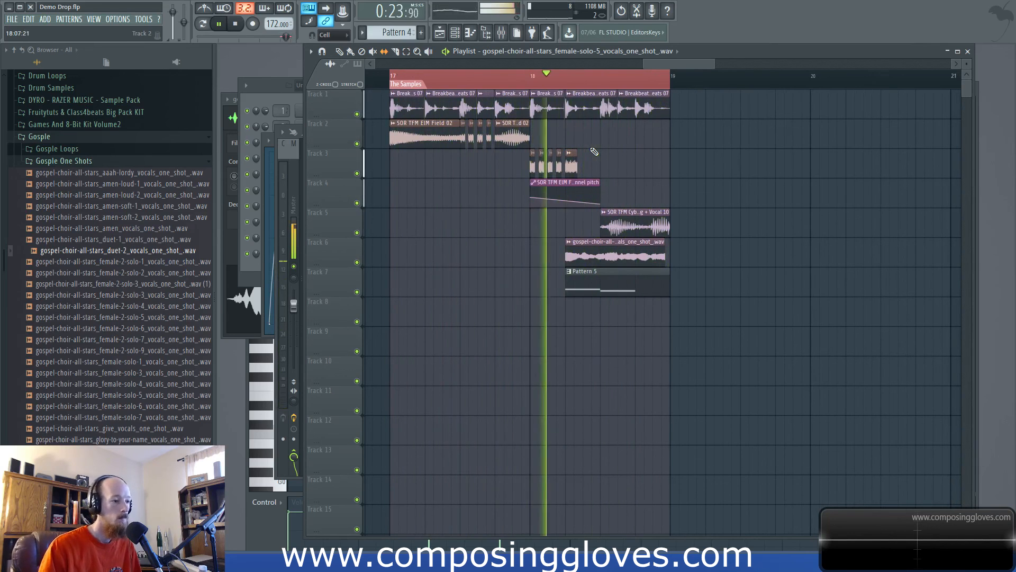
{"action": "key", "text": "space"}
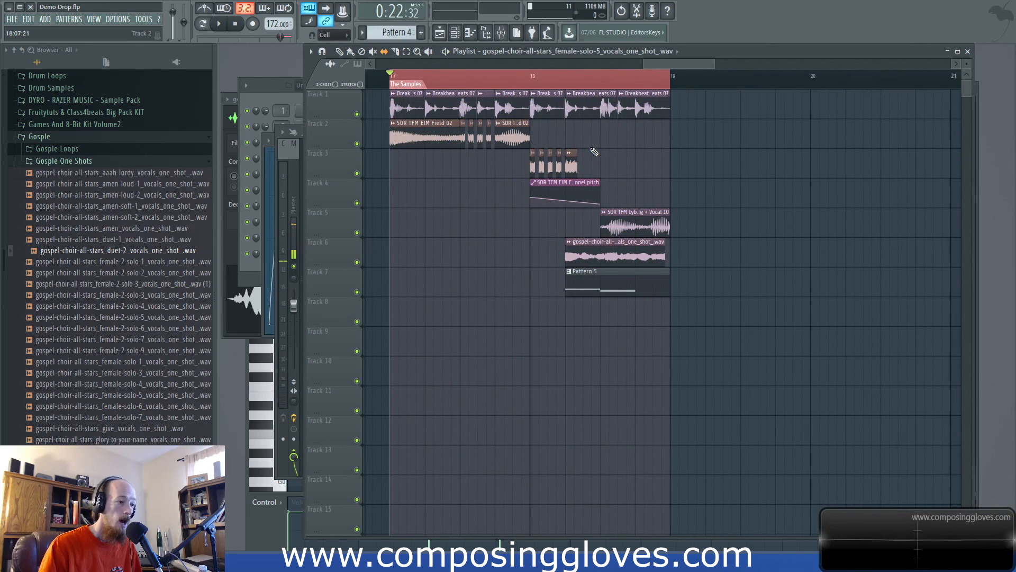
{"action": "scroll", "coordinate": [594, 152], "scroll_direction": "down", "scroll_amount": 2}
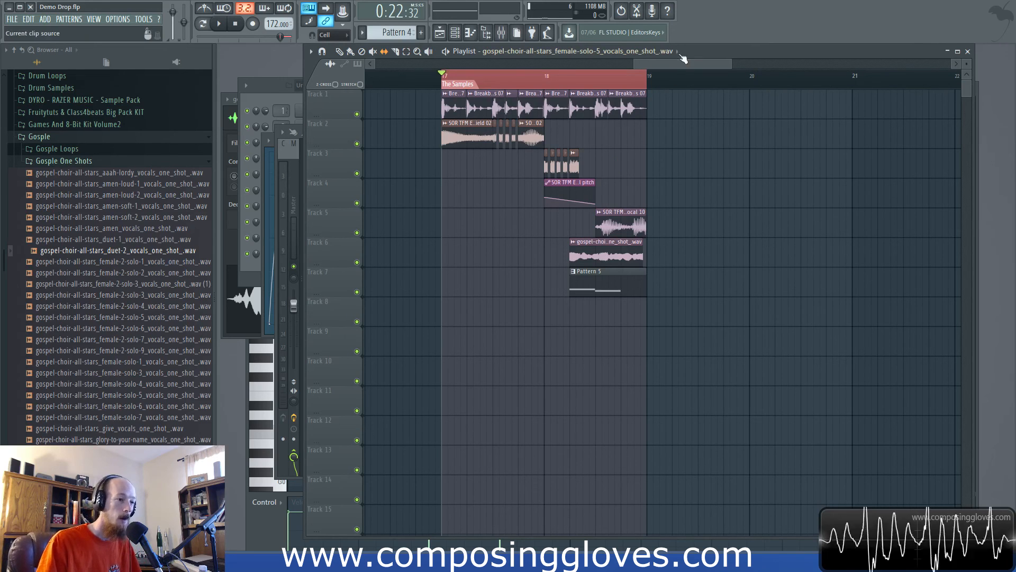
{"action": "left_click_drag", "start_coordinate": [681, 64], "coordinate": [650, 67]}
{"action": "scroll", "coordinate": [673, 85], "scroll_direction": "down", "scroll_amount": 2}
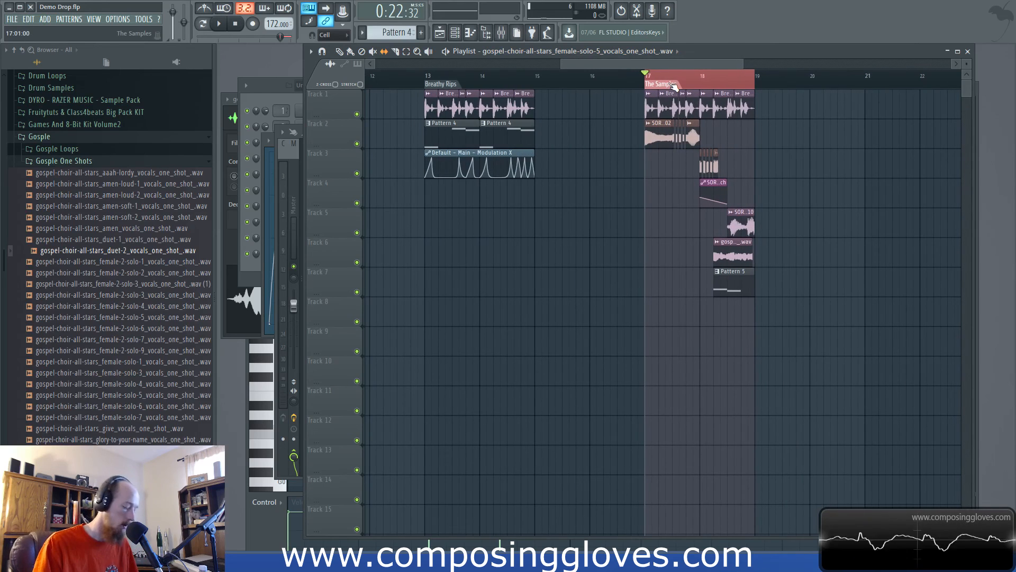
{"action": "scroll", "coordinate": [715, 174], "scroll_direction": "up", "scroll_amount": 5}
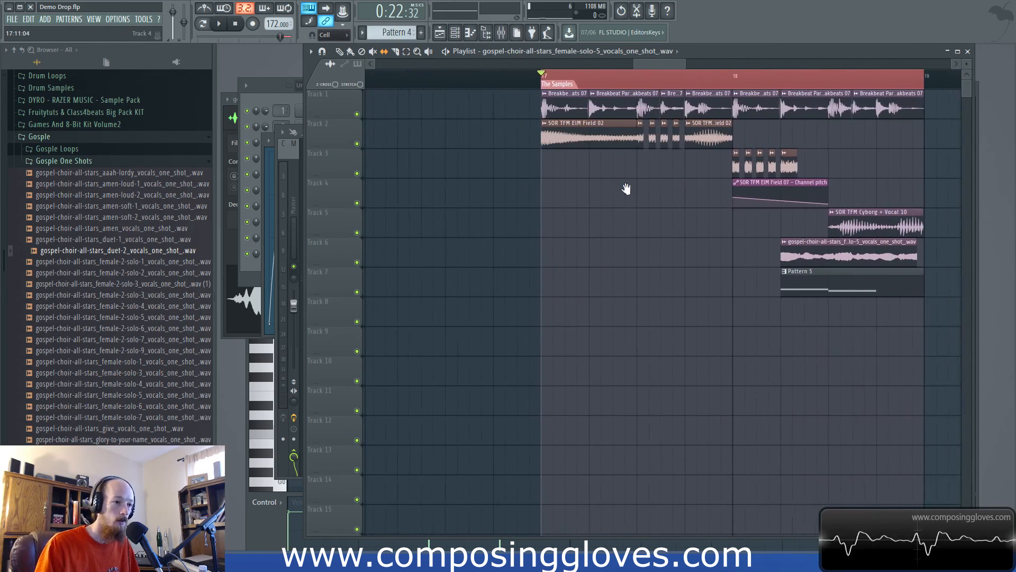
{"action": "scroll", "coordinate": [607, 197], "scroll_direction": "up", "scroll_amount": 2}
{"action": "scroll", "coordinate": [609, 197], "scroll_direction": "down", "scroll_amount": 3}
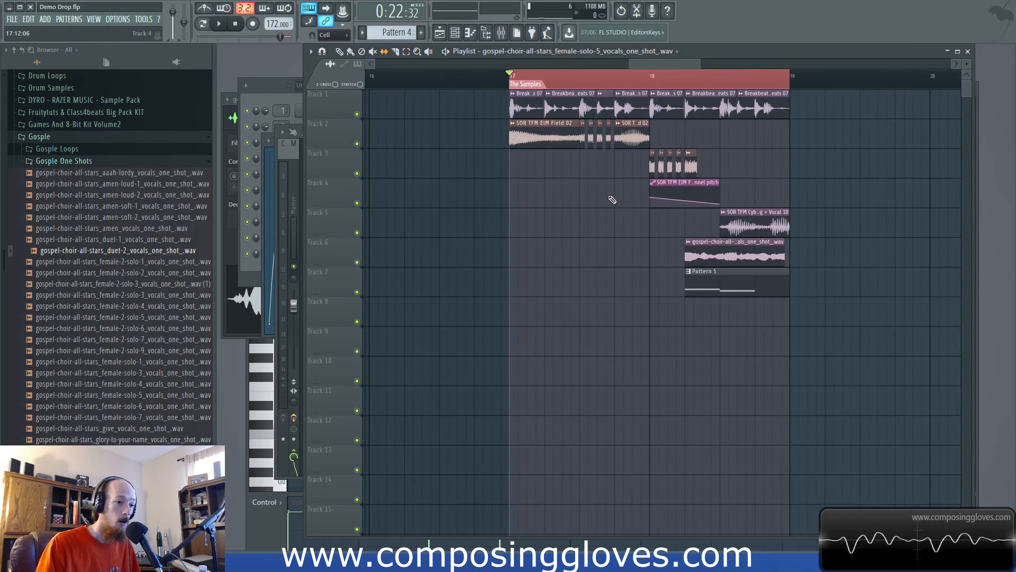